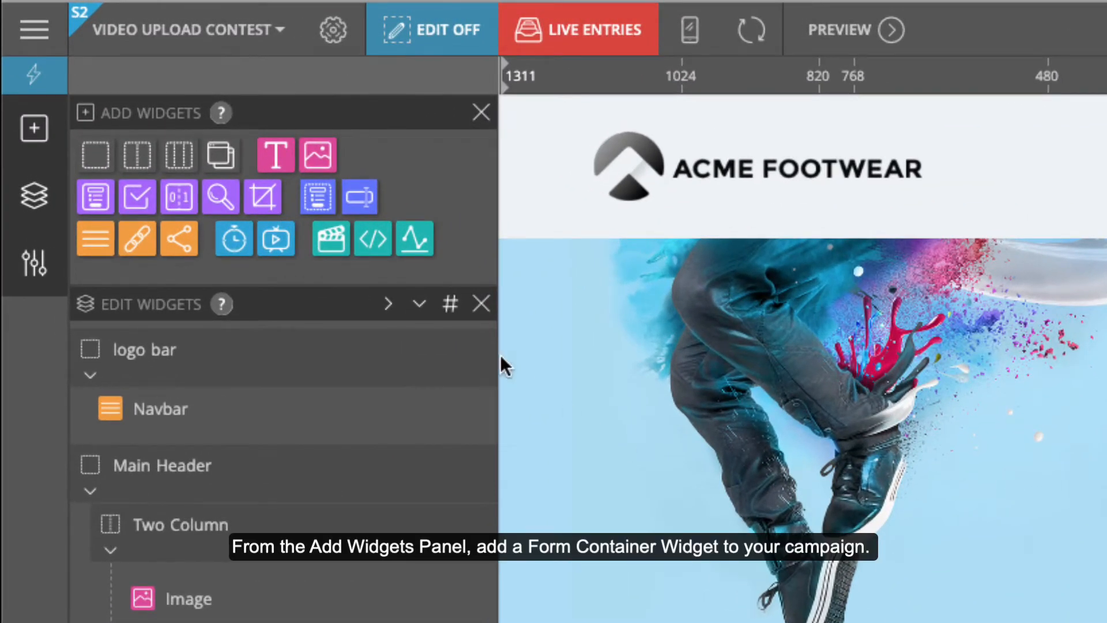
Step: Add a form container that saves entries to a new list named 'Dance Video Contest'
drag(317, 198, 347, 599)
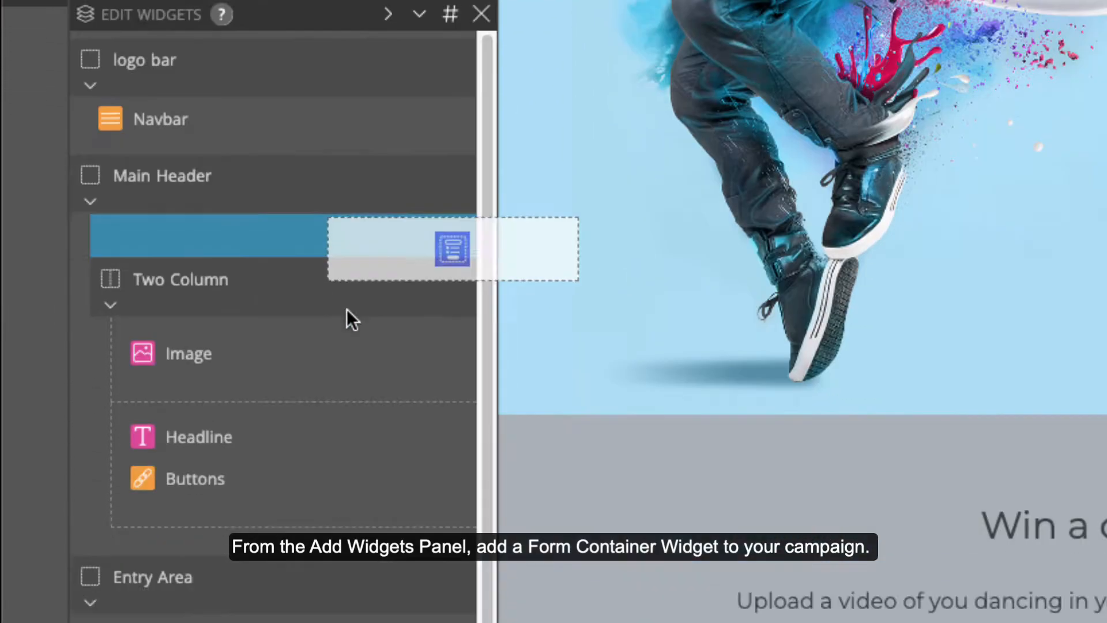
drag(348, 309, 301, 345)
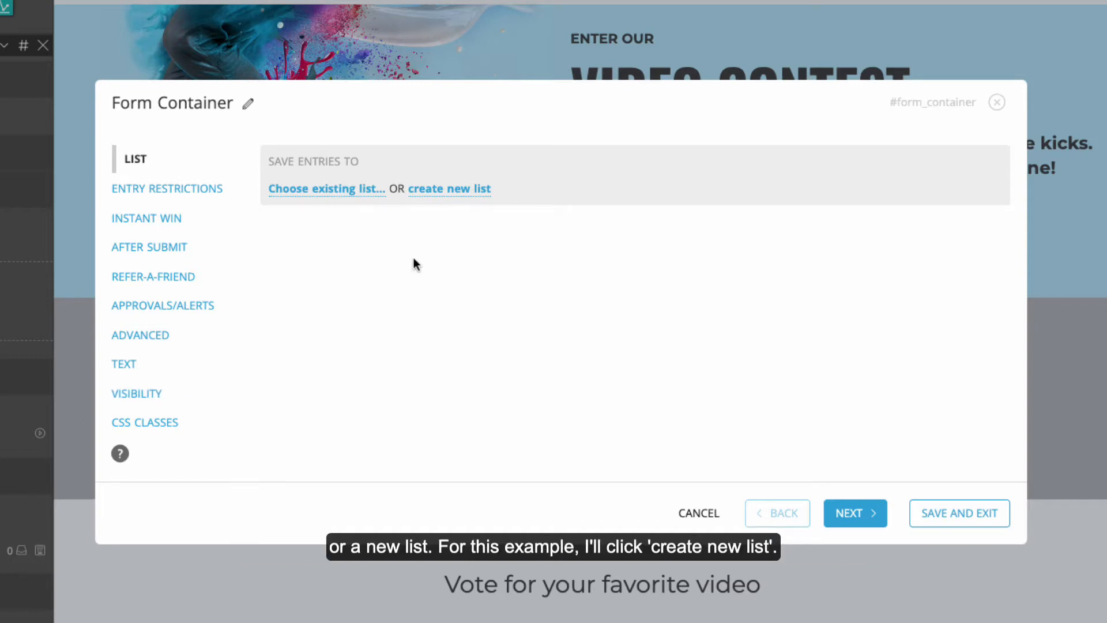
click(438, 189)
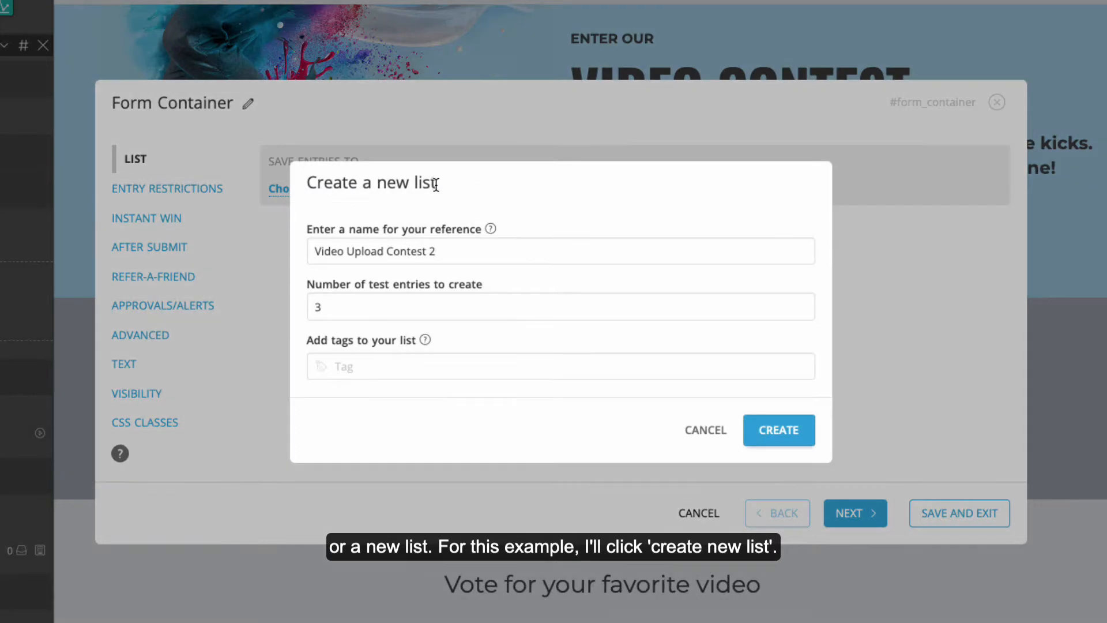
triple_click(442, 251)
text(Dance Video Contes)
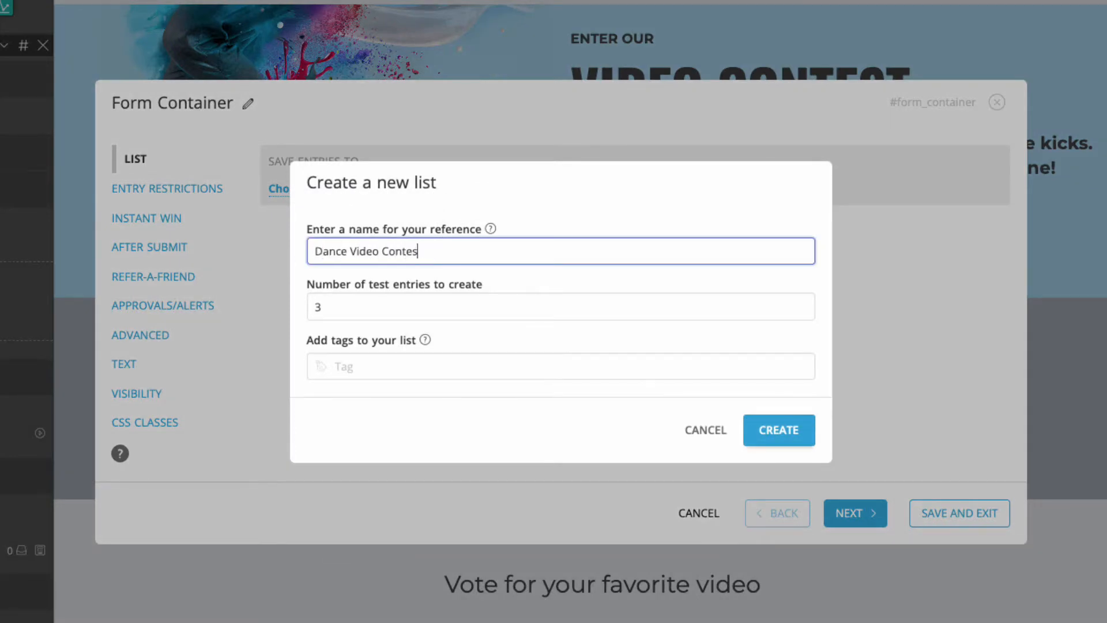
text(t)
click(803, 430)
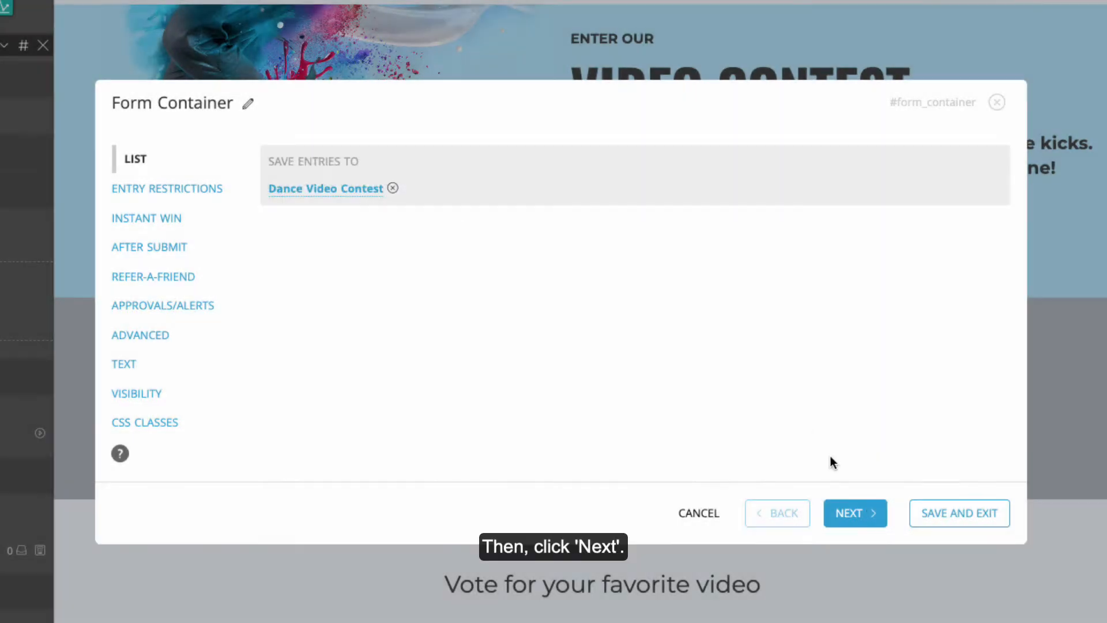
click(875, 519)
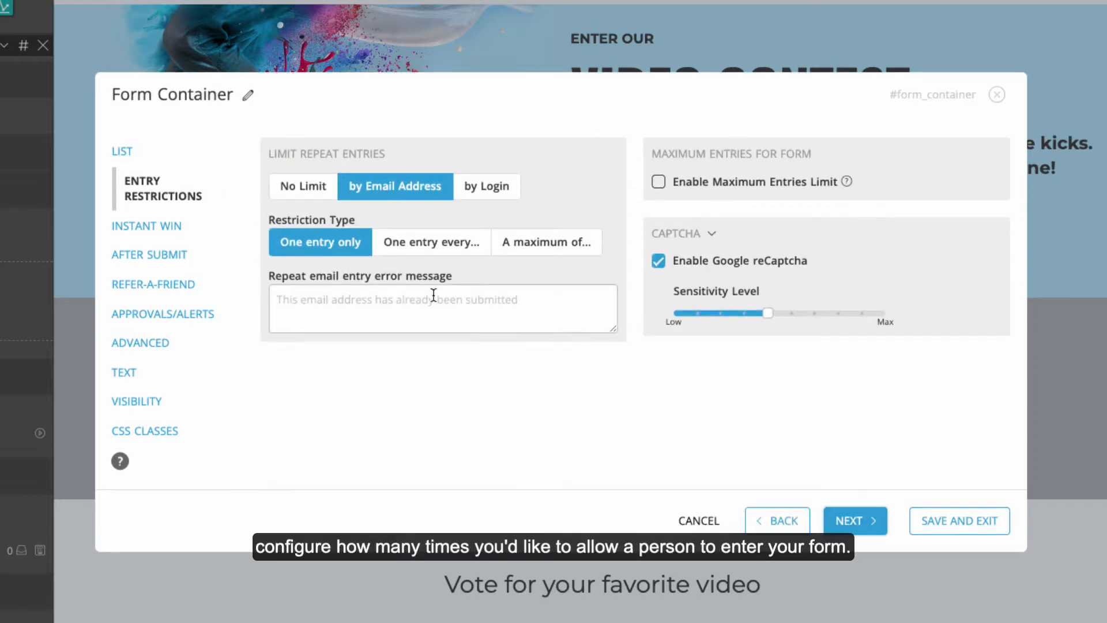
Step: Limit repeat entries by email address to one entry every 5 calendar days
click(309, 192)
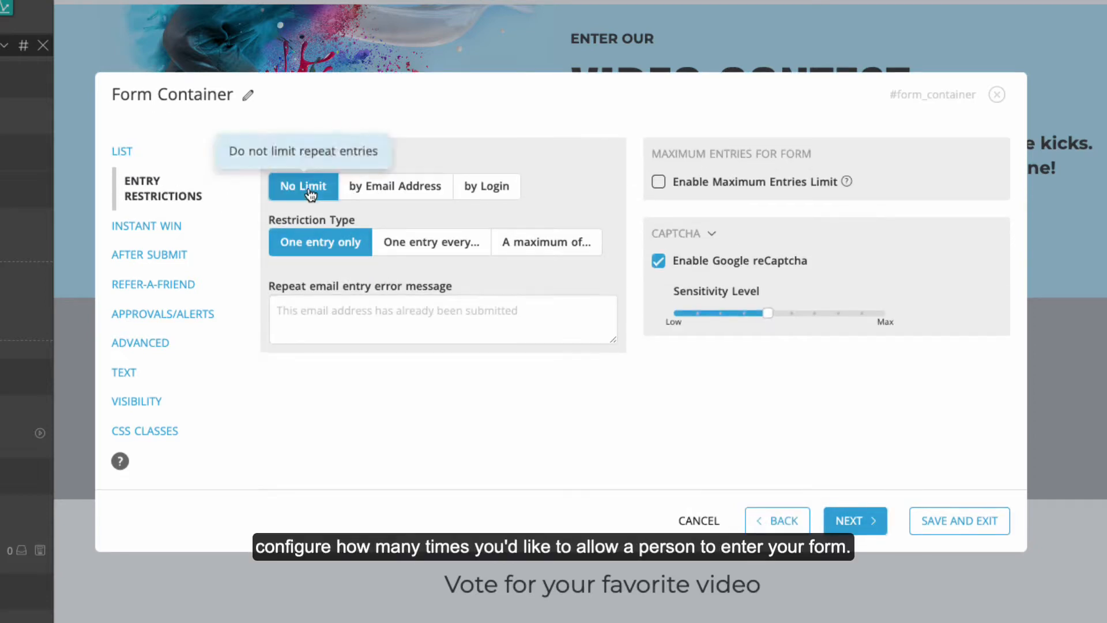
click(402, 193)
click(475, 192)
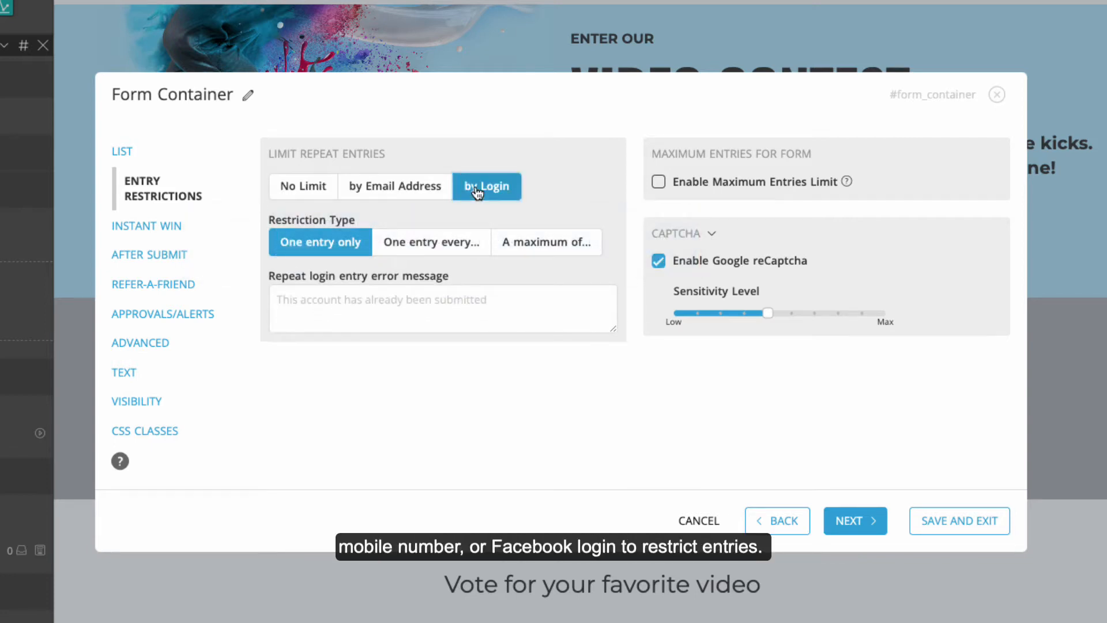
click(408, 185)
click(426, 243)
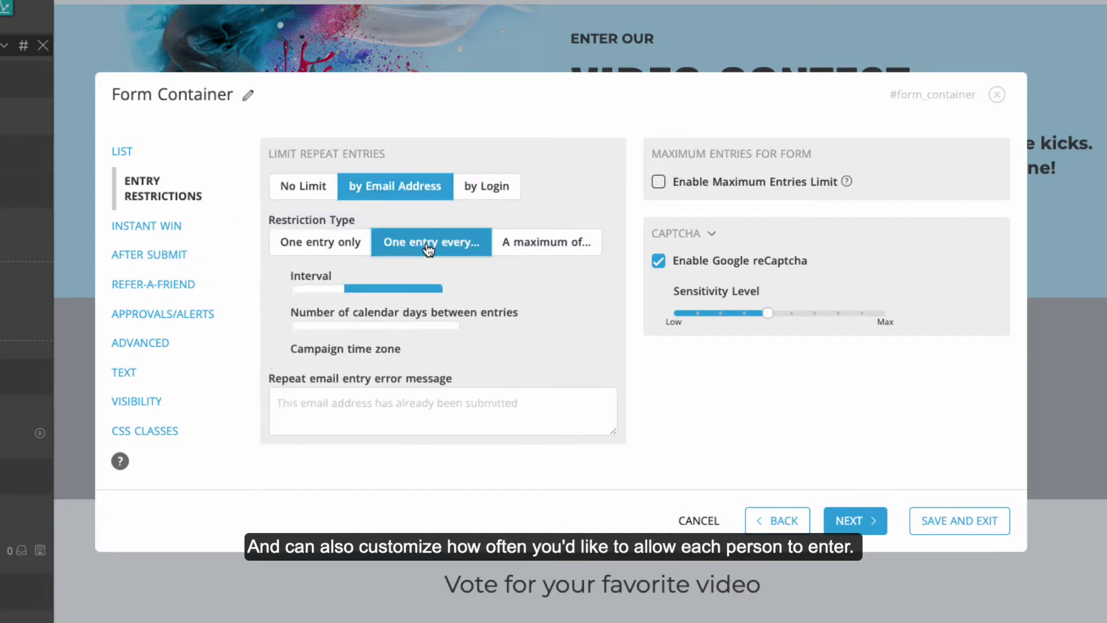
double_click(316, 338)
text(5)
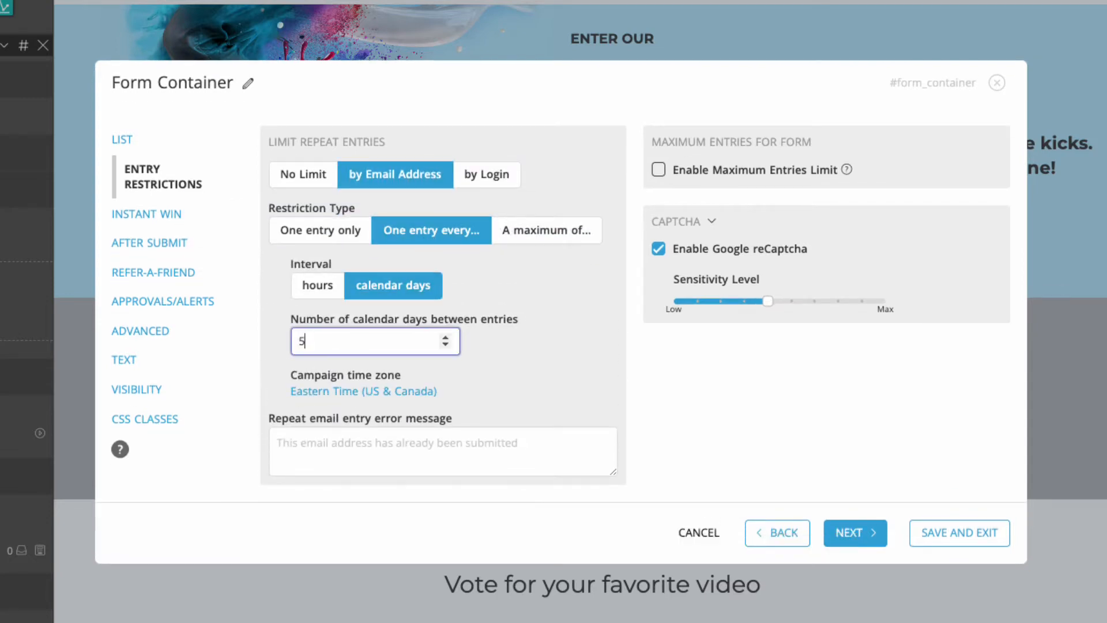
Step: Enable a maximum entries limit of 500 for the form
click(658, 169)
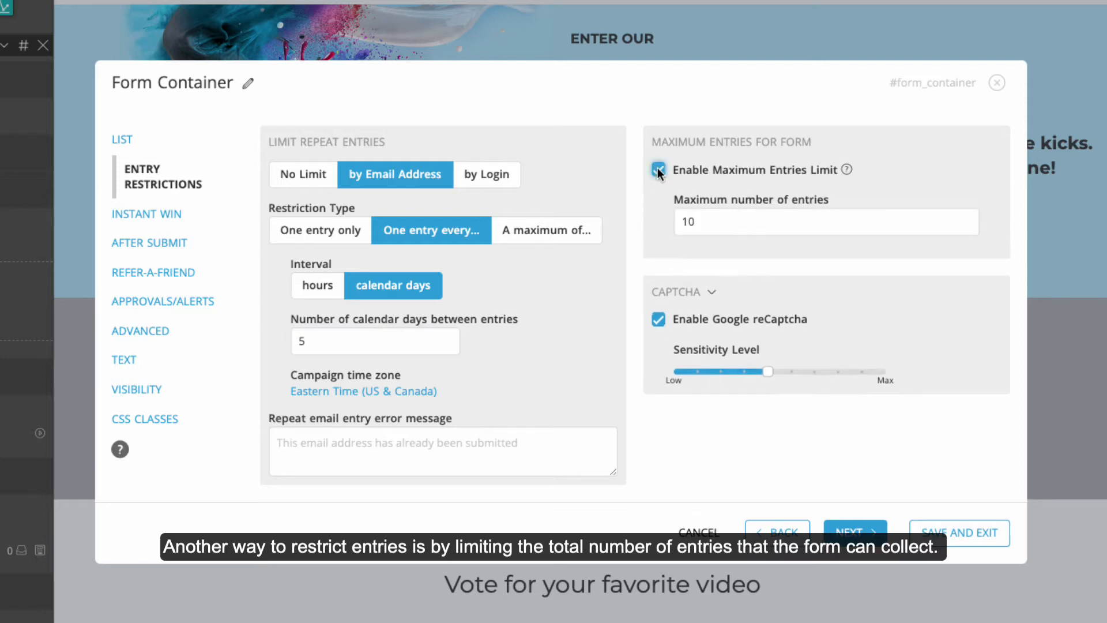
click(697, 221)
double_click(697, 222)
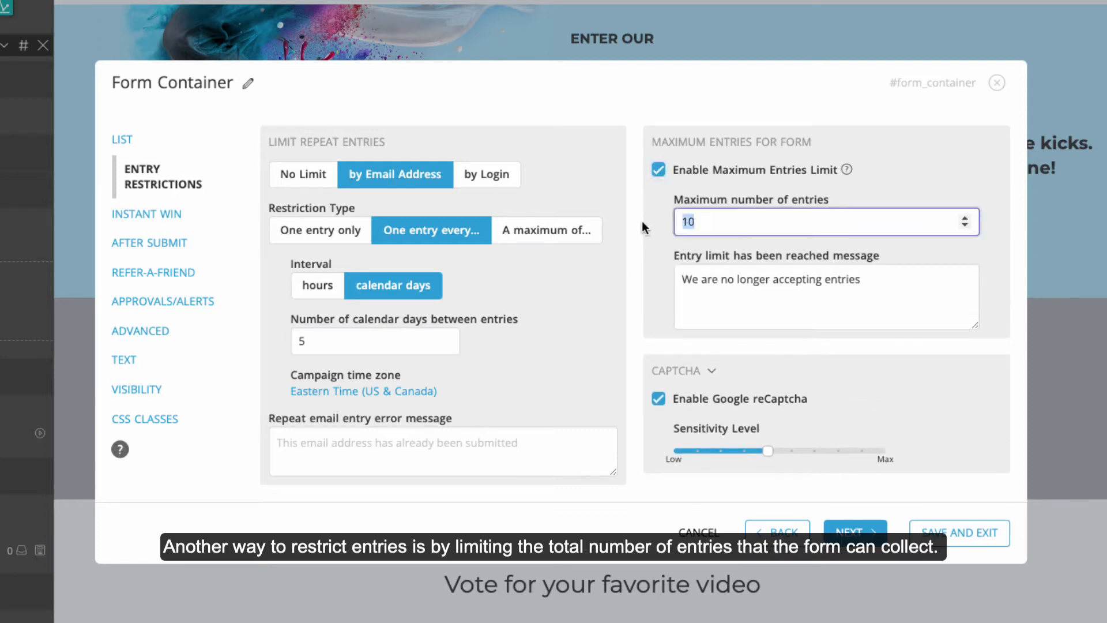
text(500)
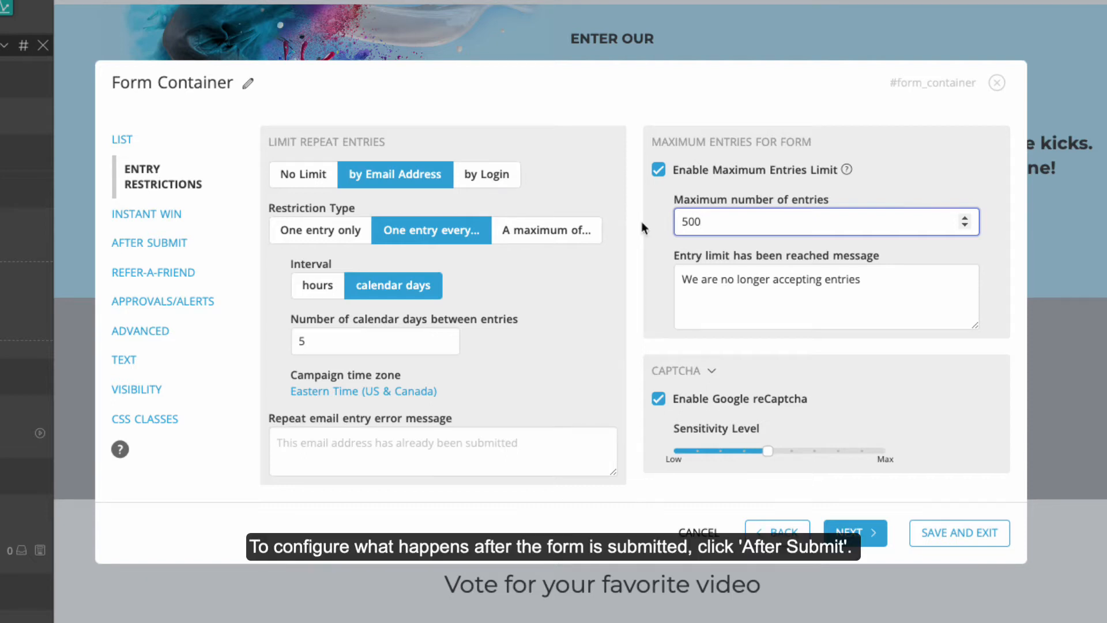
Step: Set the after-submit pop-up to 'Thanks for your entry! Voting will begin on June 1st.'
click(156, 245)
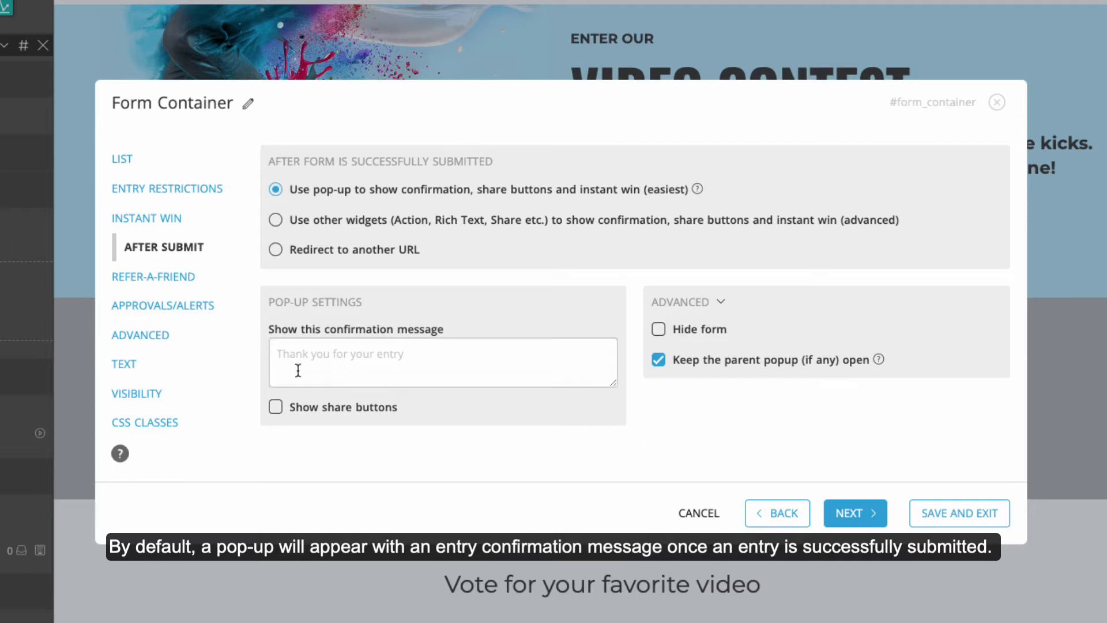
click(284, 353)
text(Thanks for your entry! Voting will begin on June 1st.)
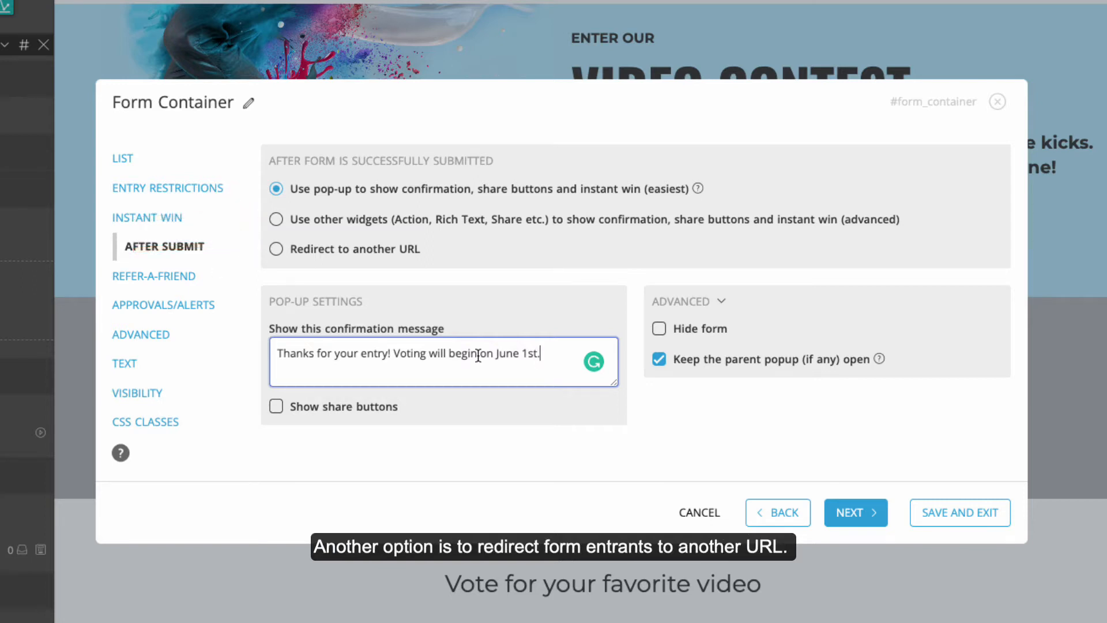
click(189, 307)
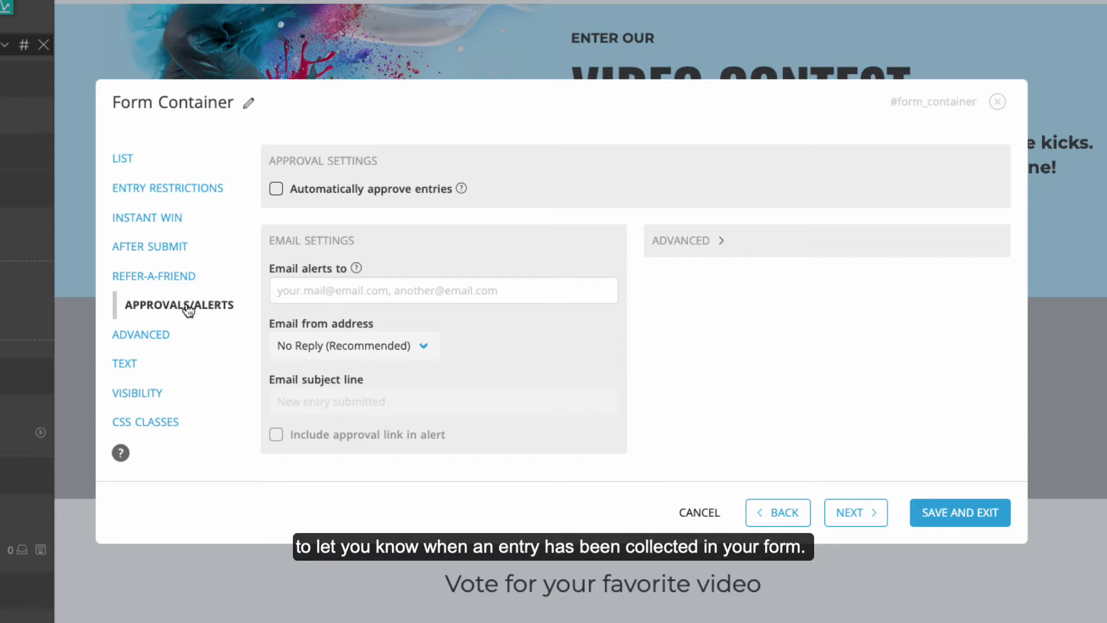
Step: Send new-entry email alerts to a saved address plus a second typed address
click(282, 287)
click(423, 320)
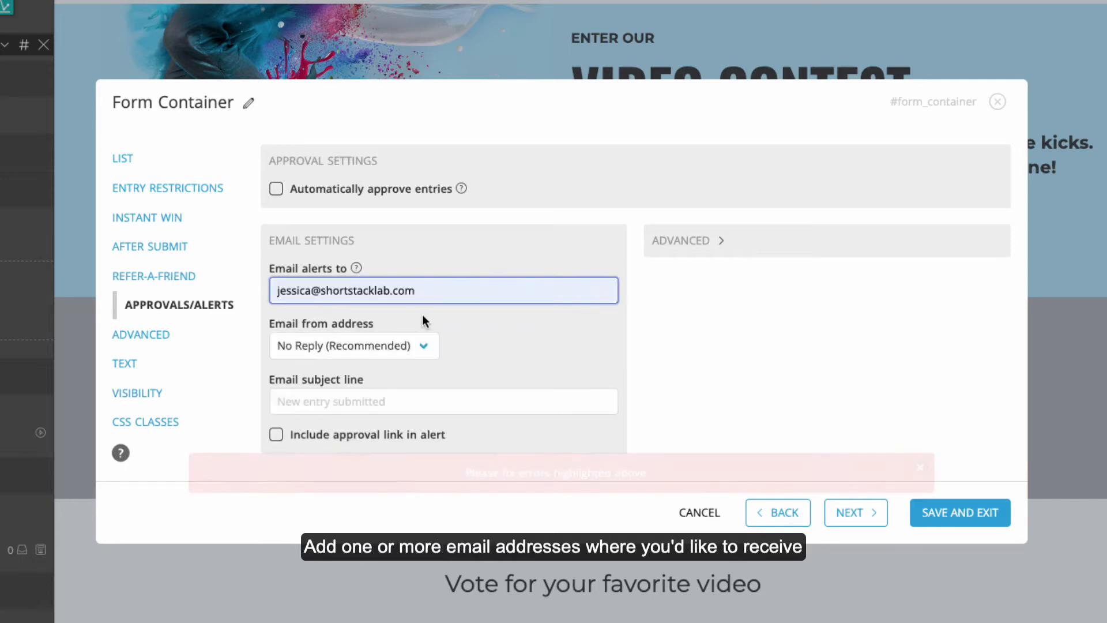
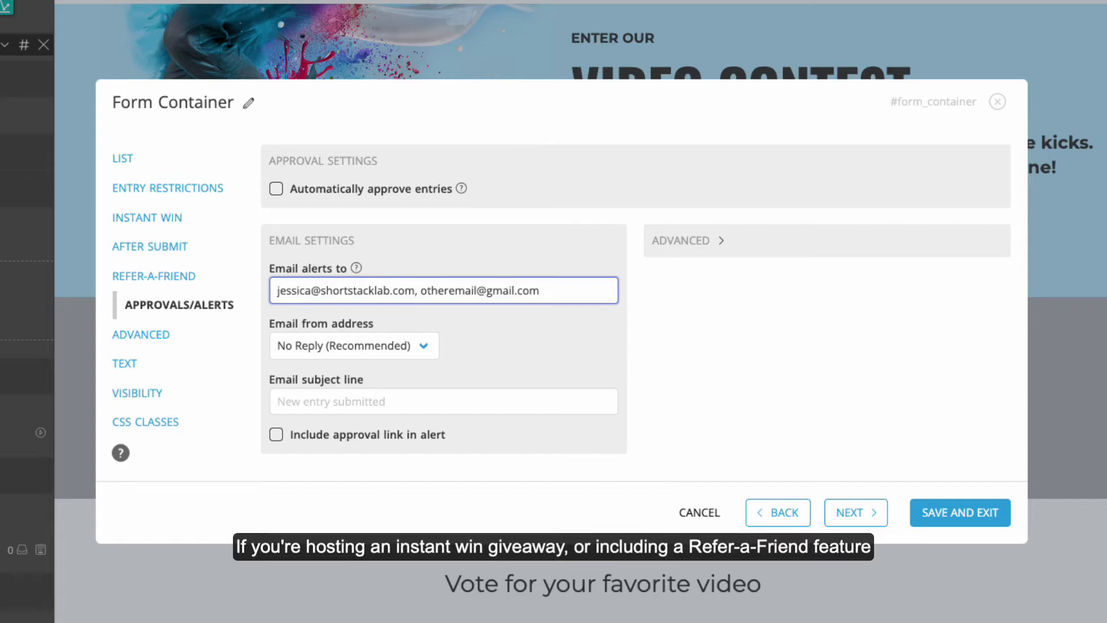
Step: Review the Instant Win and Refer-a-Friend settings, then save the form container
click(173, 222)
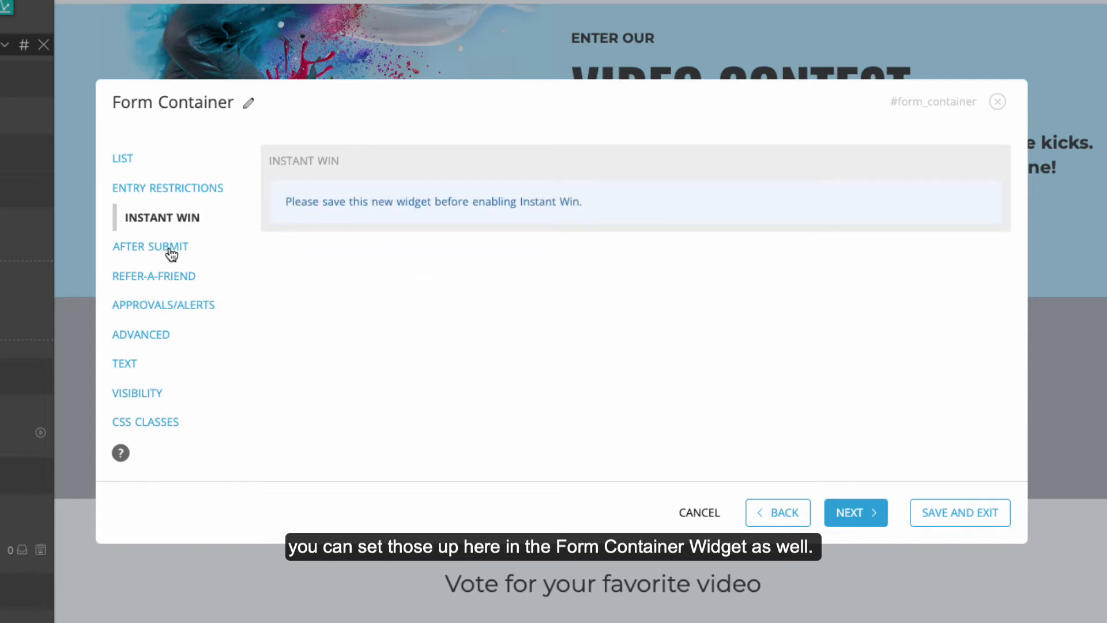
click(168, 278)
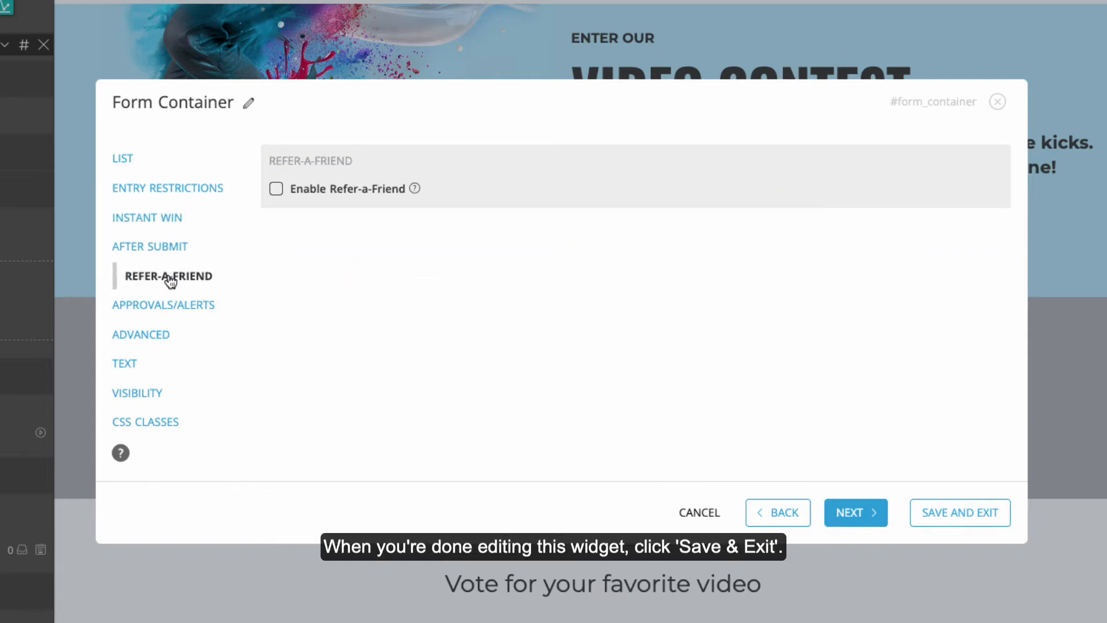
click(959, 516)
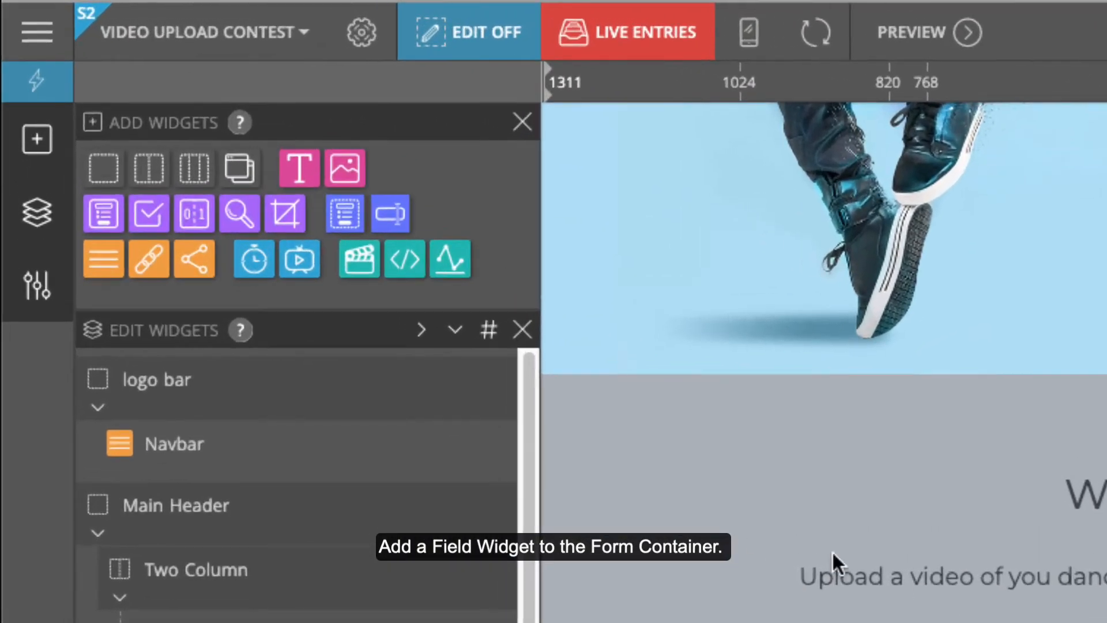
Step: Place a Field widget in the Entry Area as a Name field and open its settings
drag(390, 213, 391, 622)
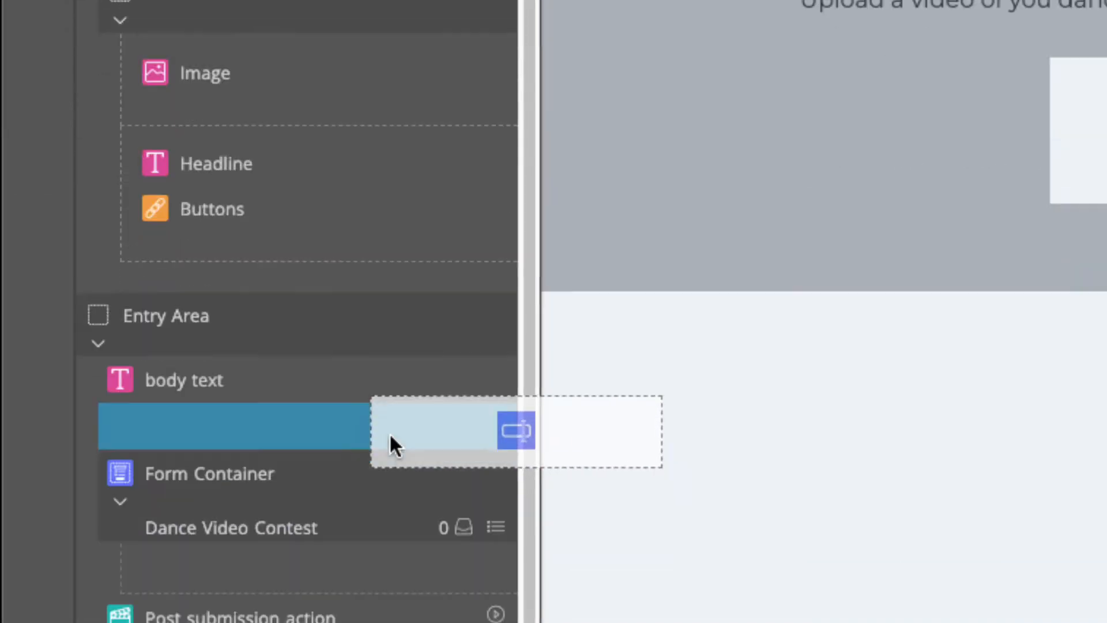
drag(389, 432, 385, 316)
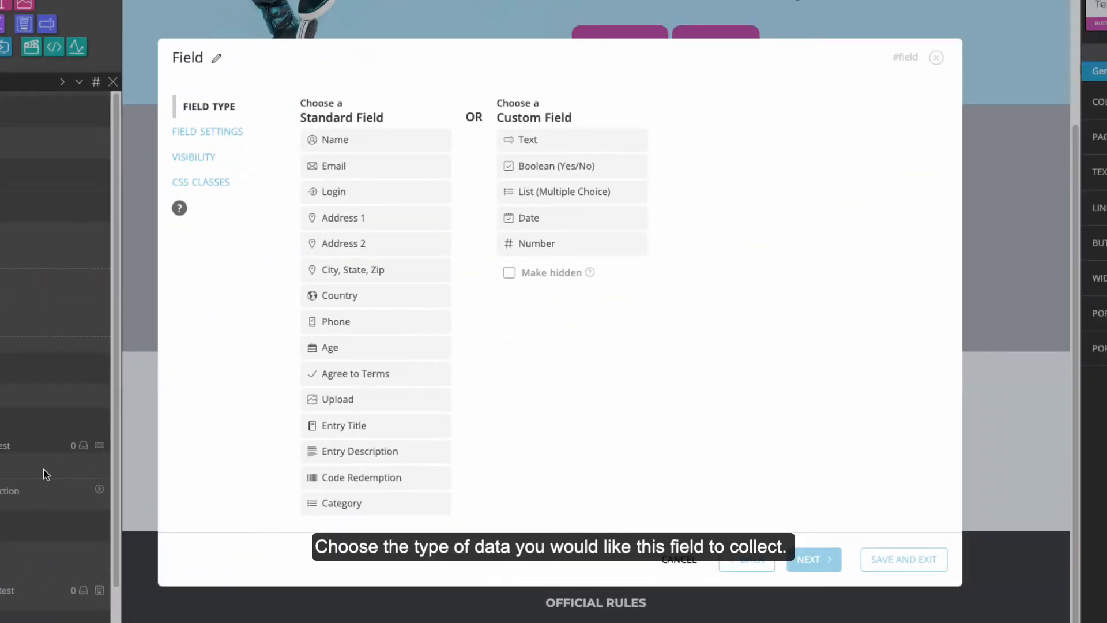
click(367, 142)
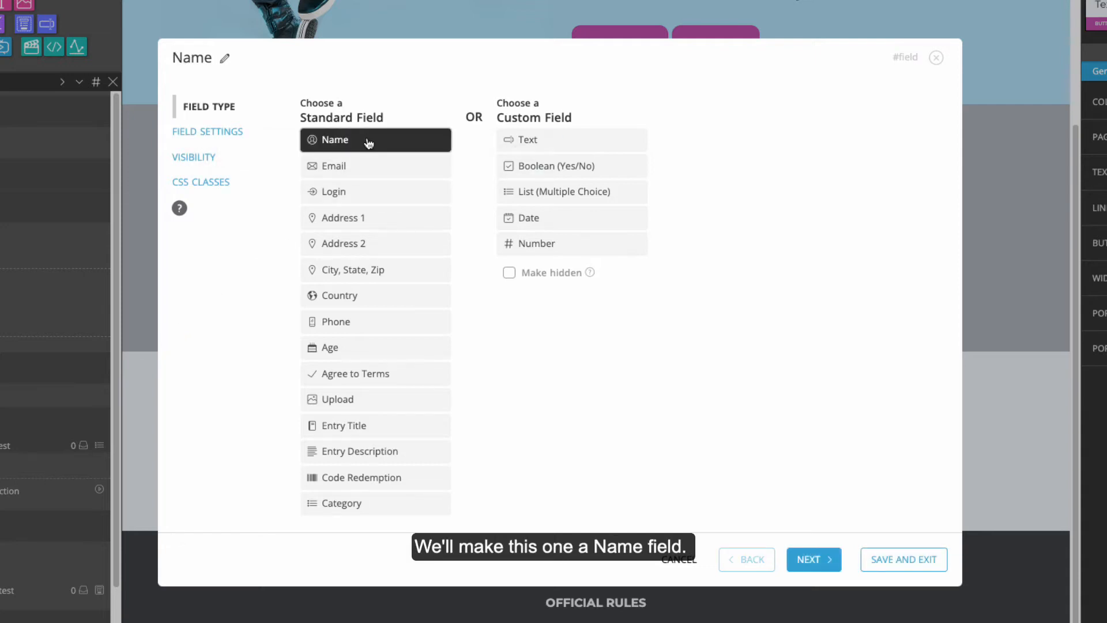
click(830, 558)
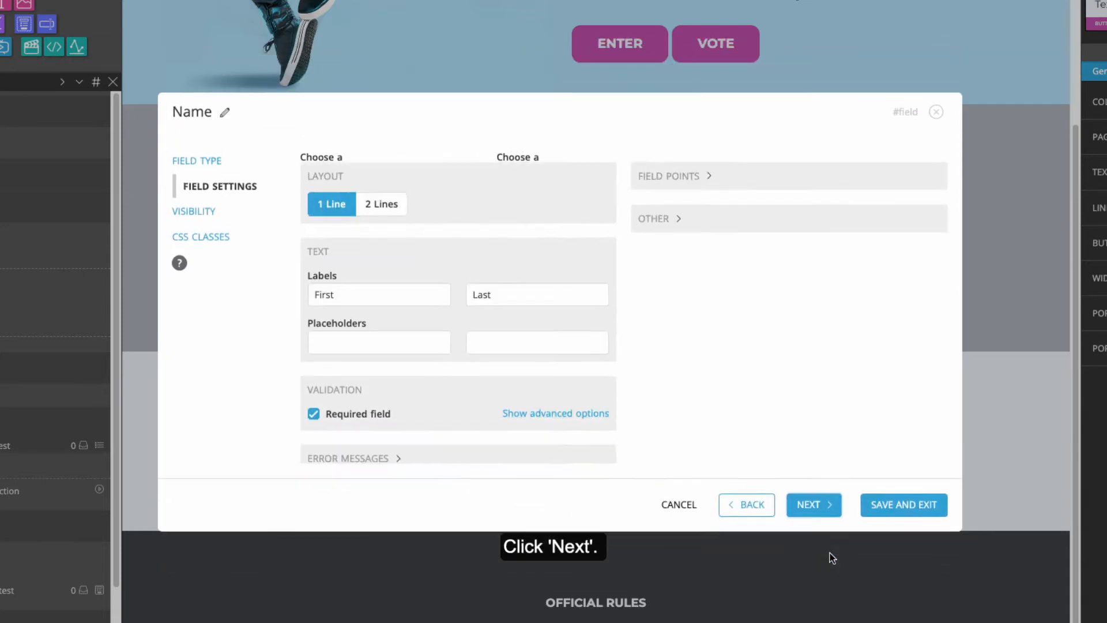
click(340, 283)
Step: Replace the Name field's labels with 'First' and 'Last' placeholders and save it
key(BackSpace)
key(BackSpace)
key(BackSpace)
key(BackSpace)
key(BackSpace)
click(494, 283)
key(BackSpace)
key(BackSpace)
key(BackSpace)
key(BackSpace)
click(324, 334)
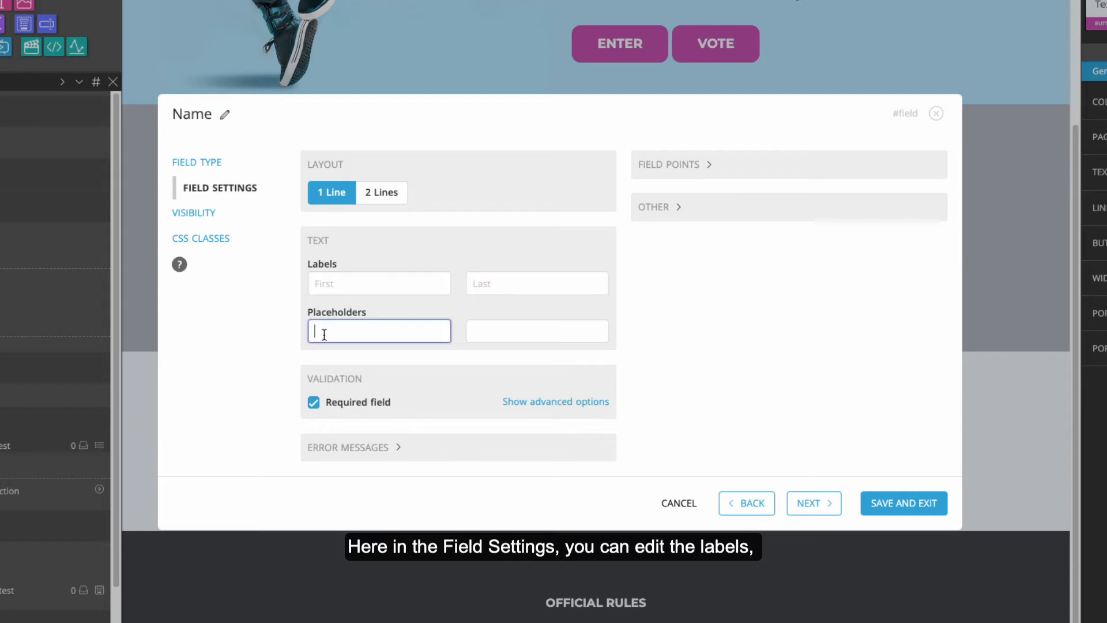
text(First)
key(Tab)
text(Last)
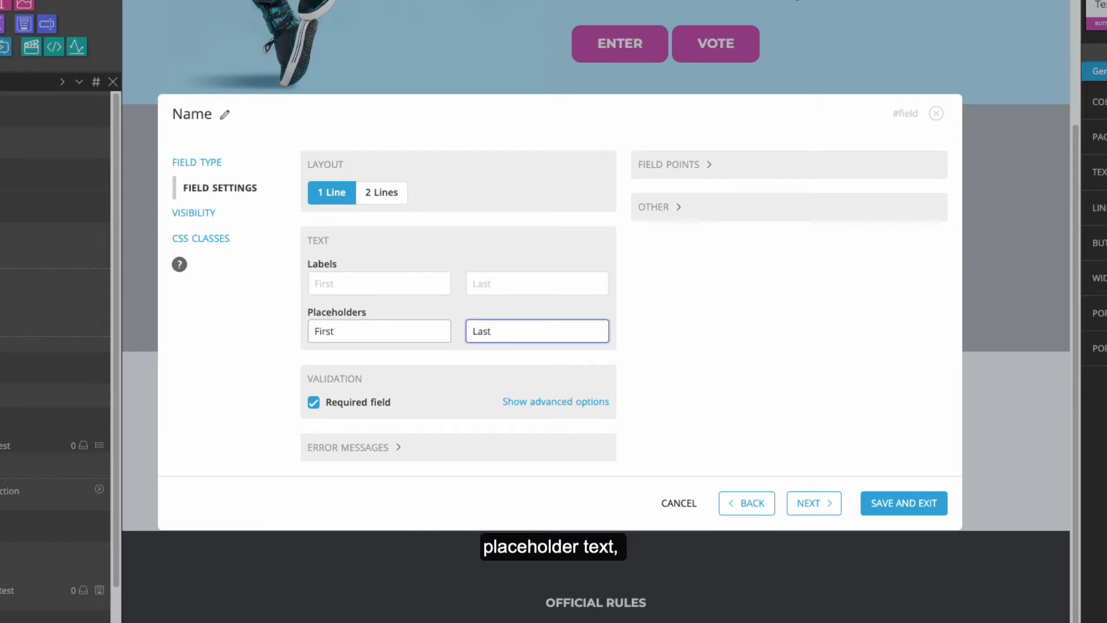
click(363, 447)
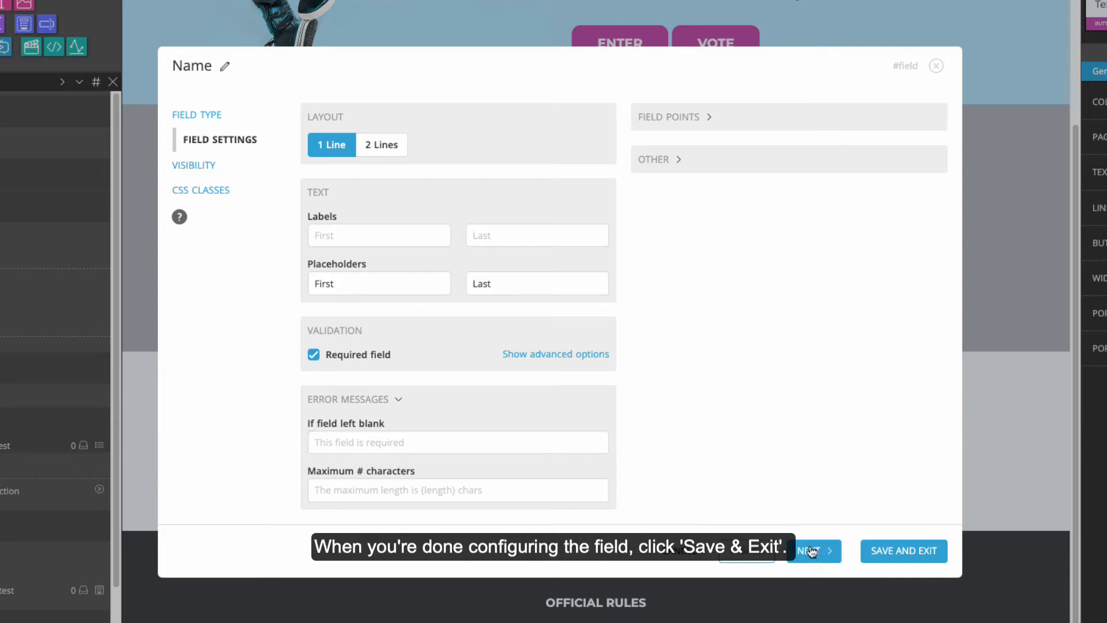
click(889, 553)
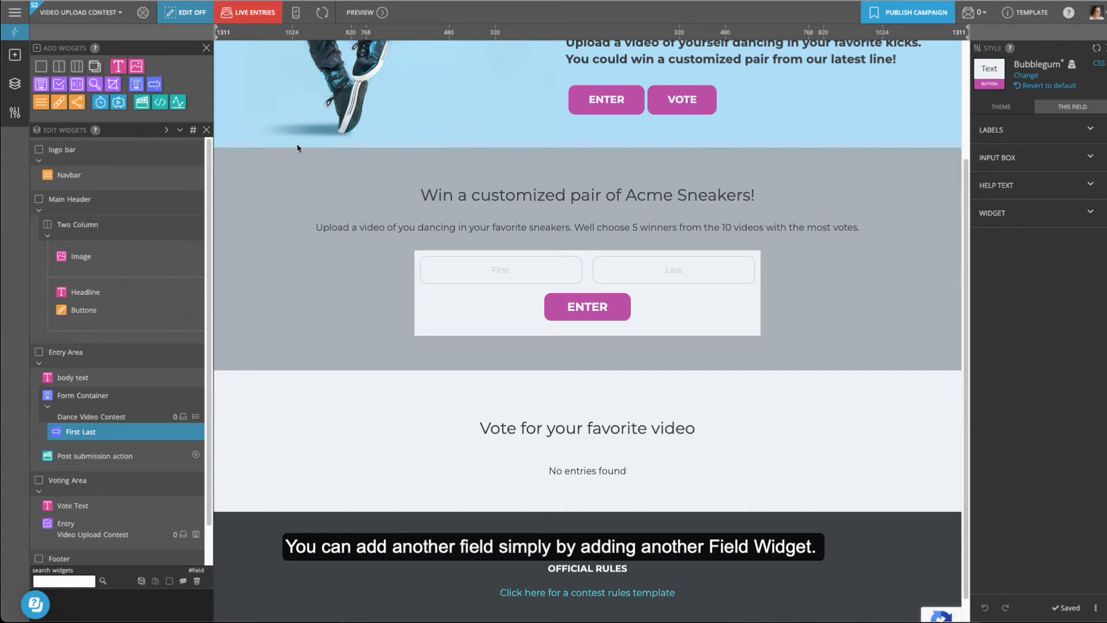
Step: Add an unlabelled Email field with an 'Email' placeholder below the name boxes
drag(154, 84, 140, 441)
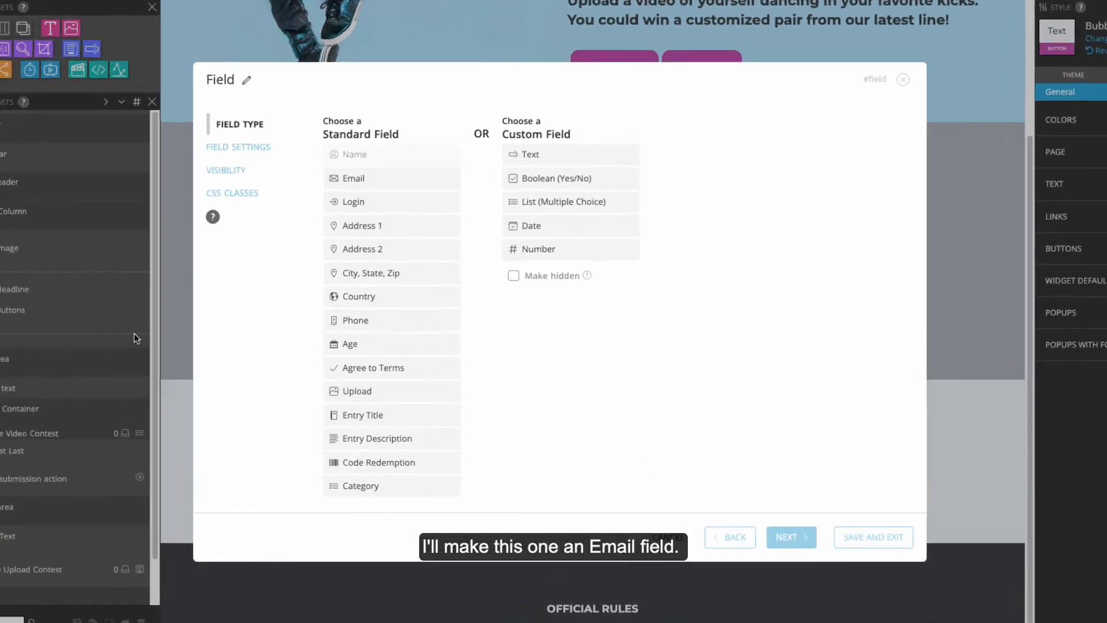
click(349, 184)
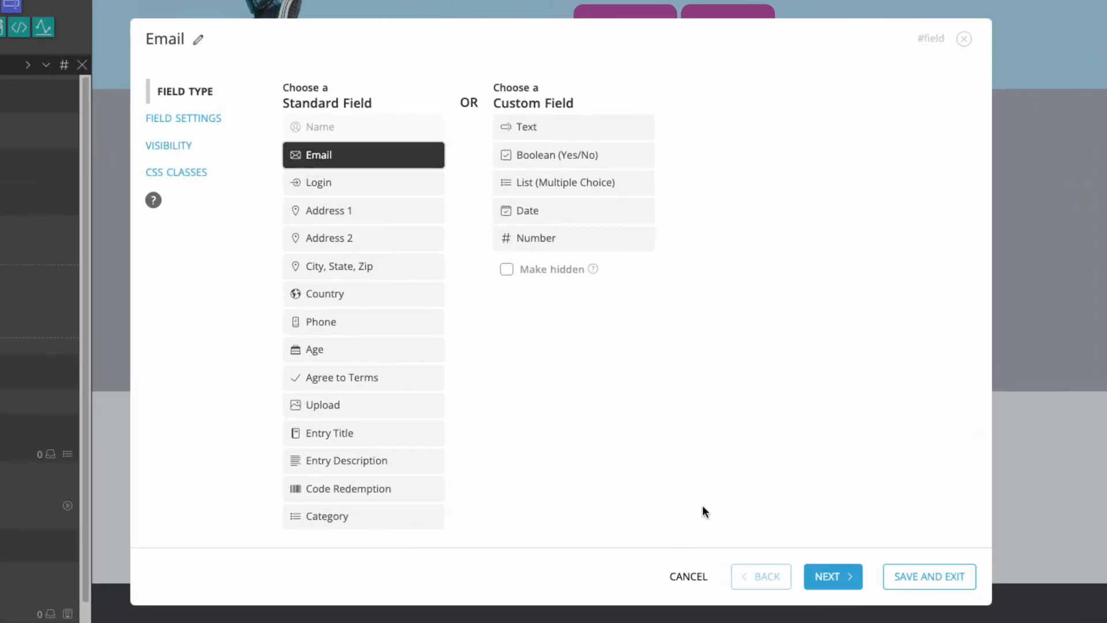
click(835, 573)
double_click(312, 262)
key(BackSpace)
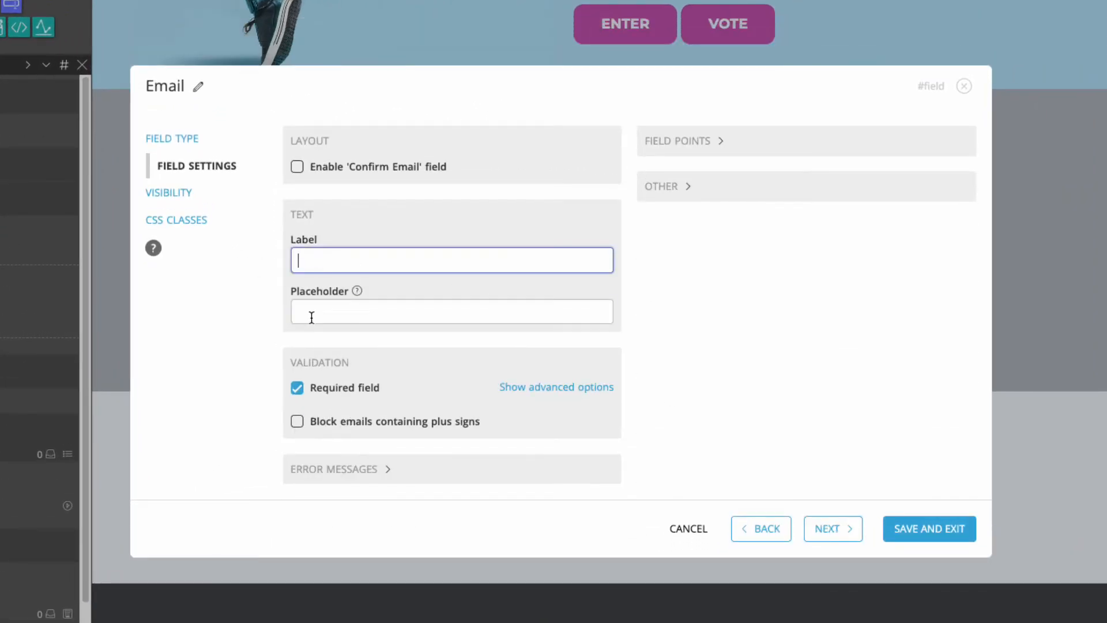
click(311, 318)
text(Email)
click(946, 528)
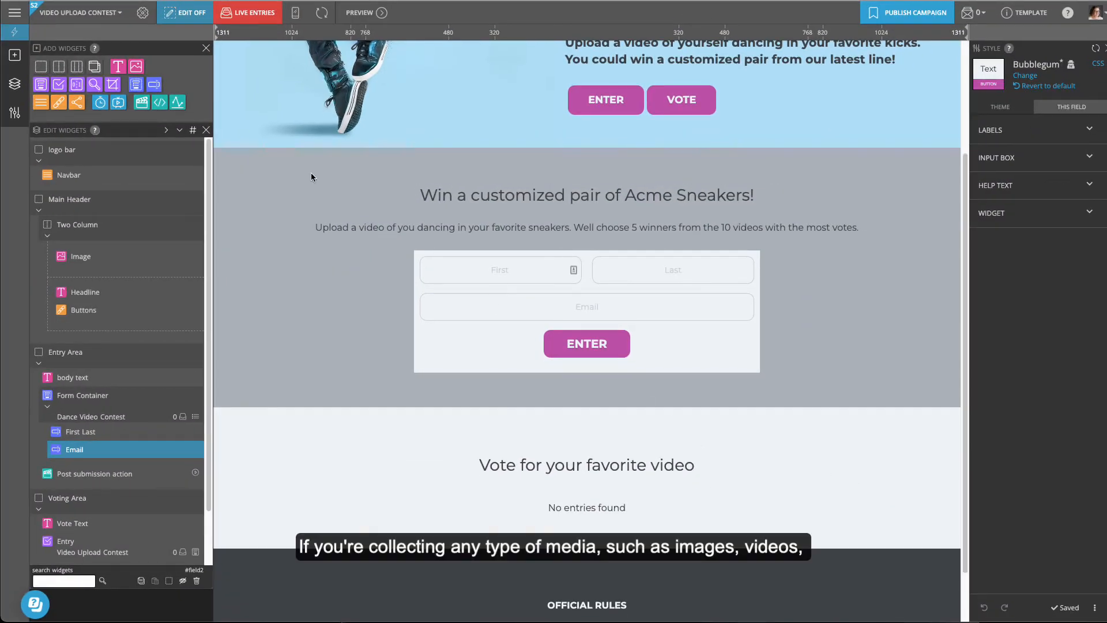
Step: Add an Upload field accepting videos, pdf, YouTube and Vimeo instead of jpeg, png and gif
click(155, 85)
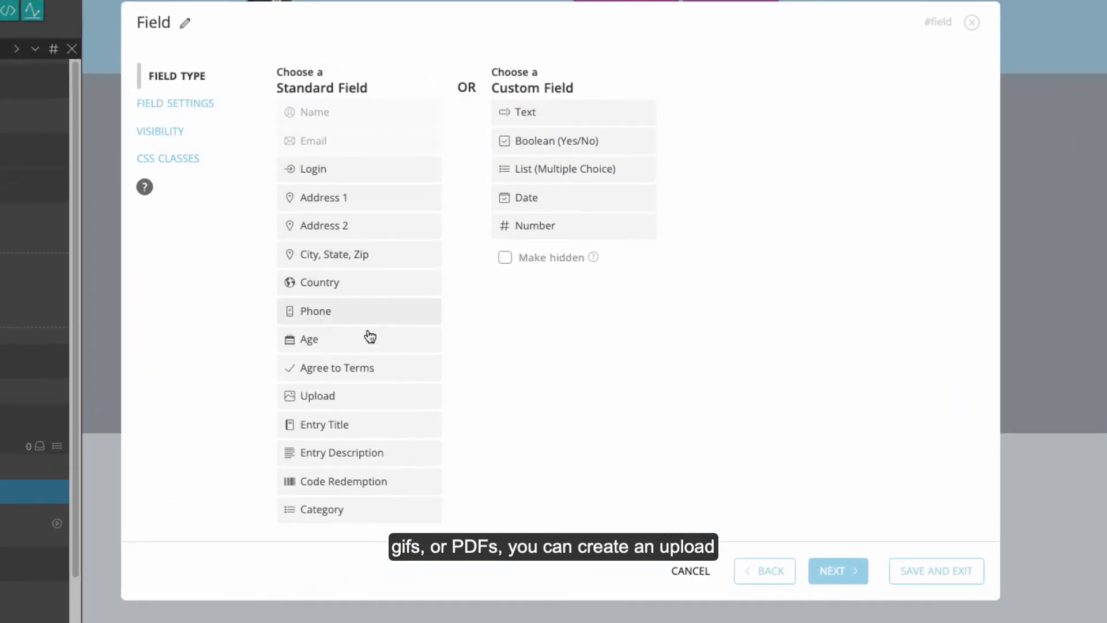
click(366, 397)
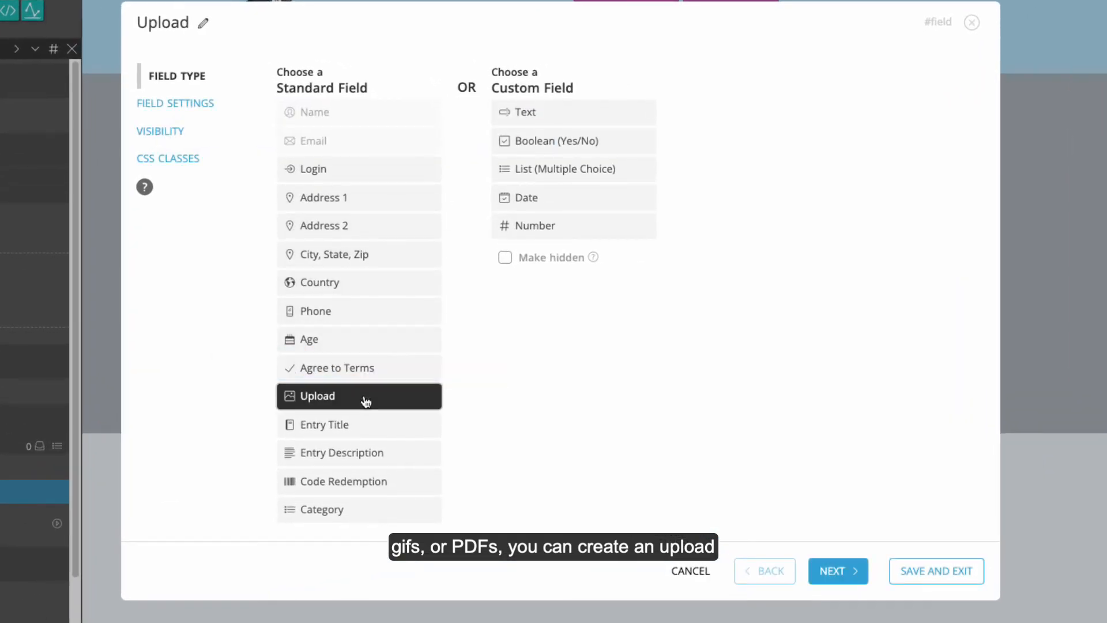
click(859, 577)
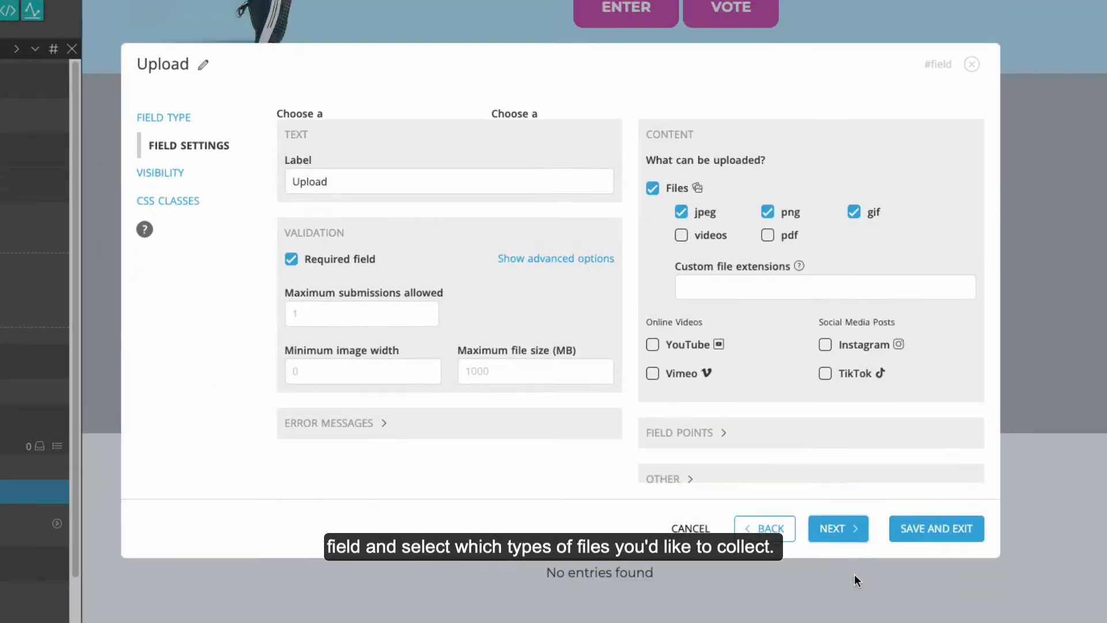
click(682, 199)
click(767, 199)
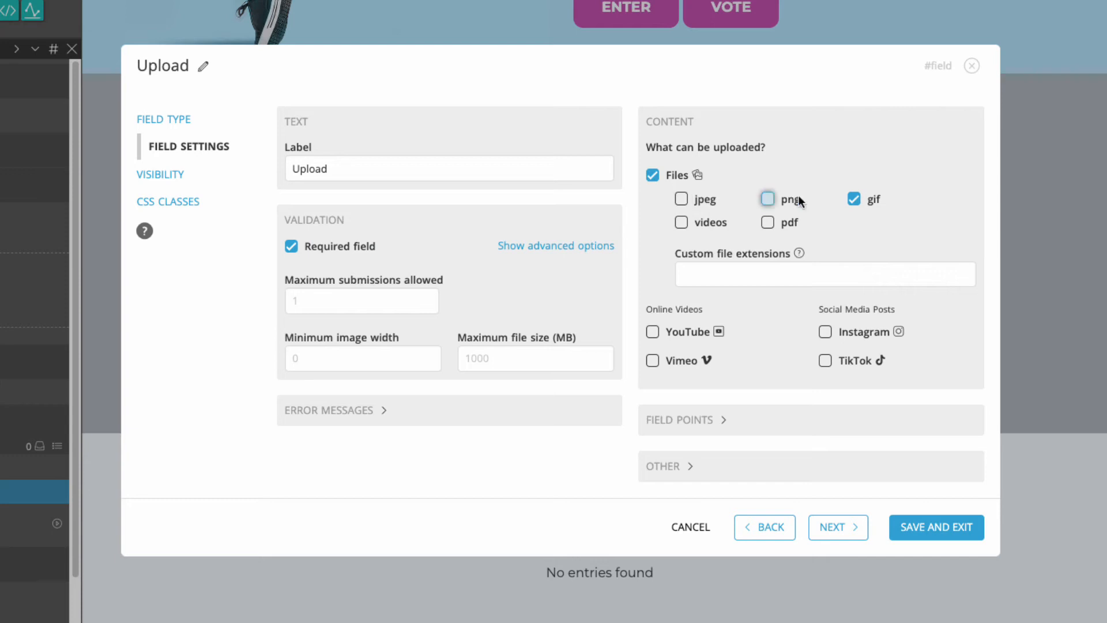
click(854, 199)
click(681, 222)
click(767, 222)
click(652, 331)
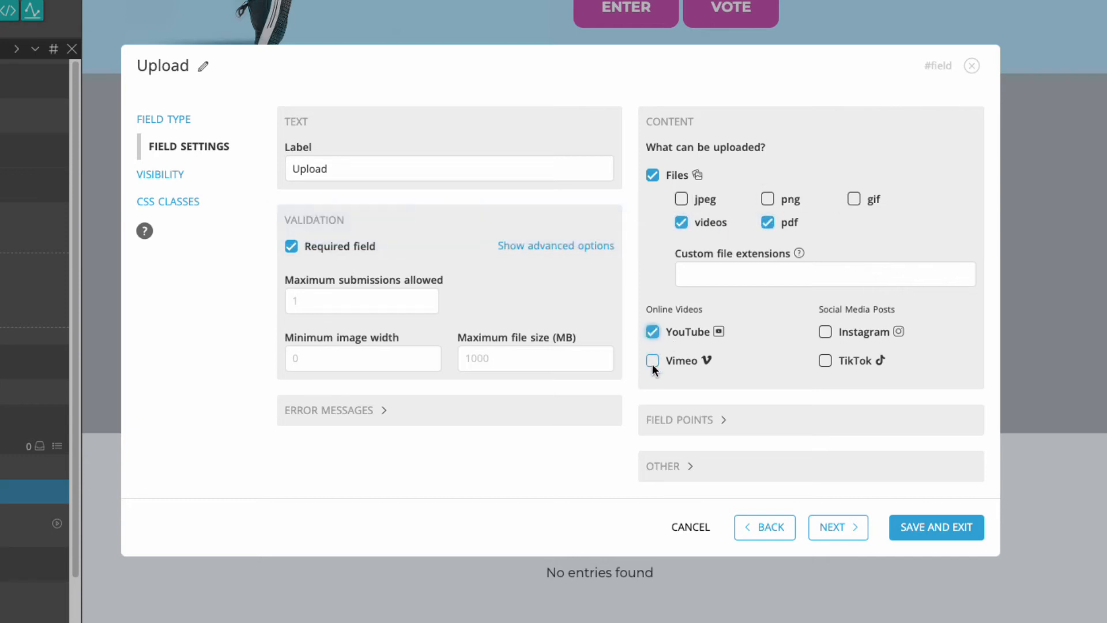
click(652, 360)
Step: Label the upload field 'Upload your dance video here' and save it
drag(343, 166, 261, 165)
text(Upload your dance video here)
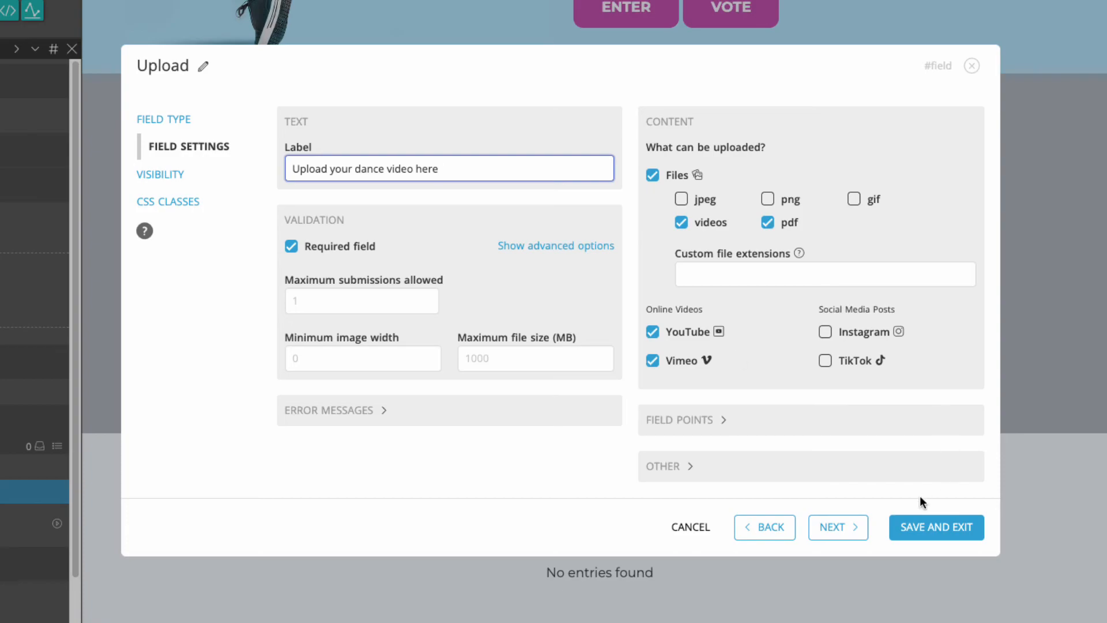
click(917, 526)
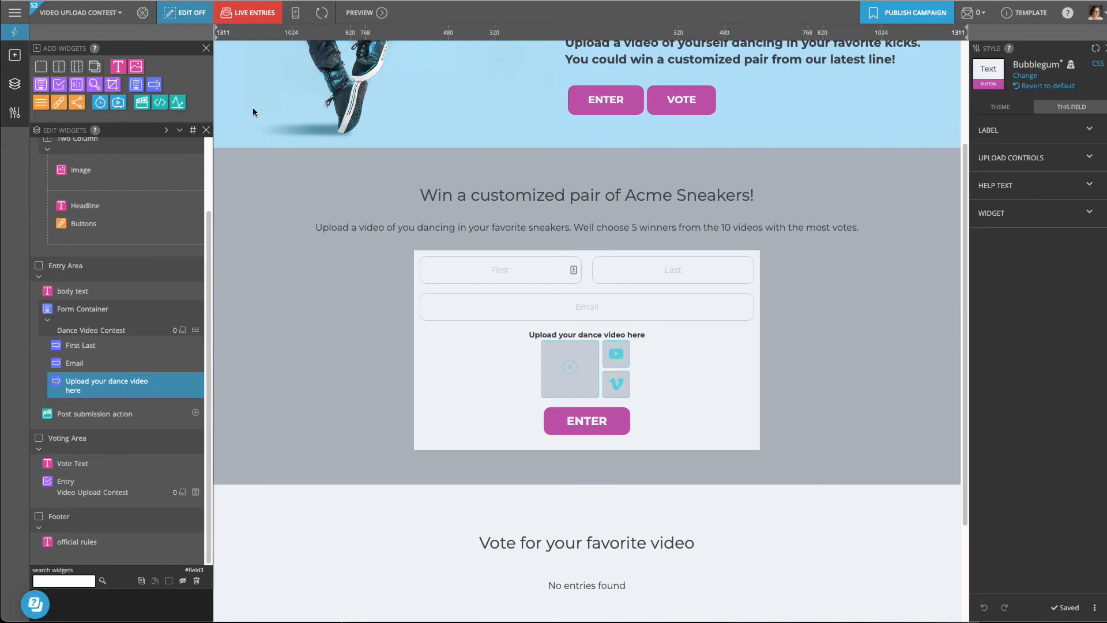
click(153, 85)
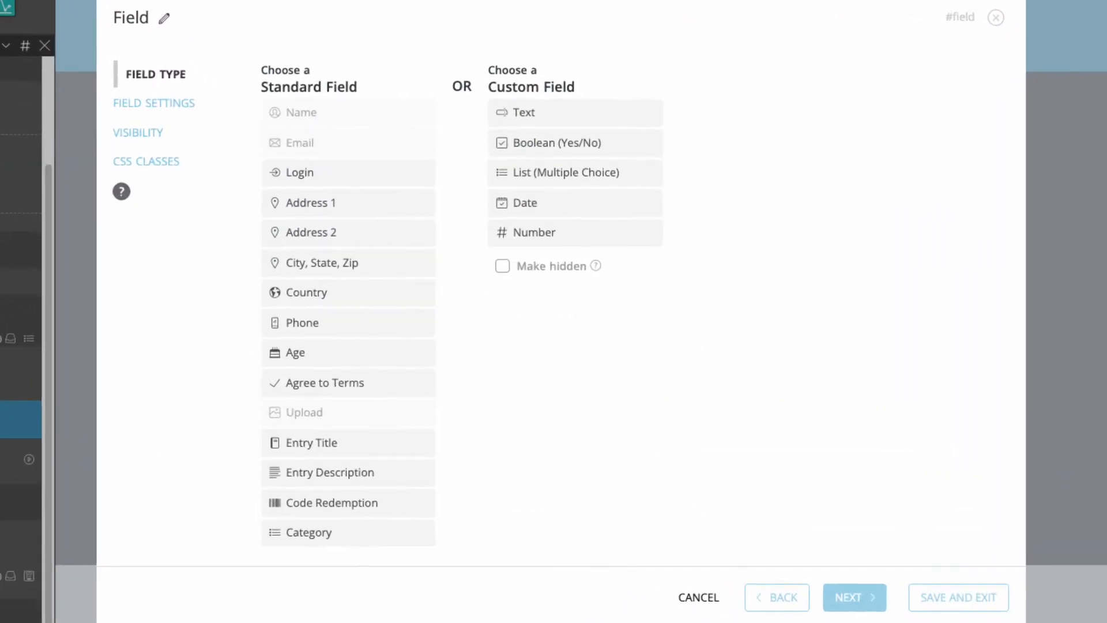
Step: Create a new optional, pre-ticked Custom Boolean field labelled 'Subscribe me to the mailing list'
click(586, 144)
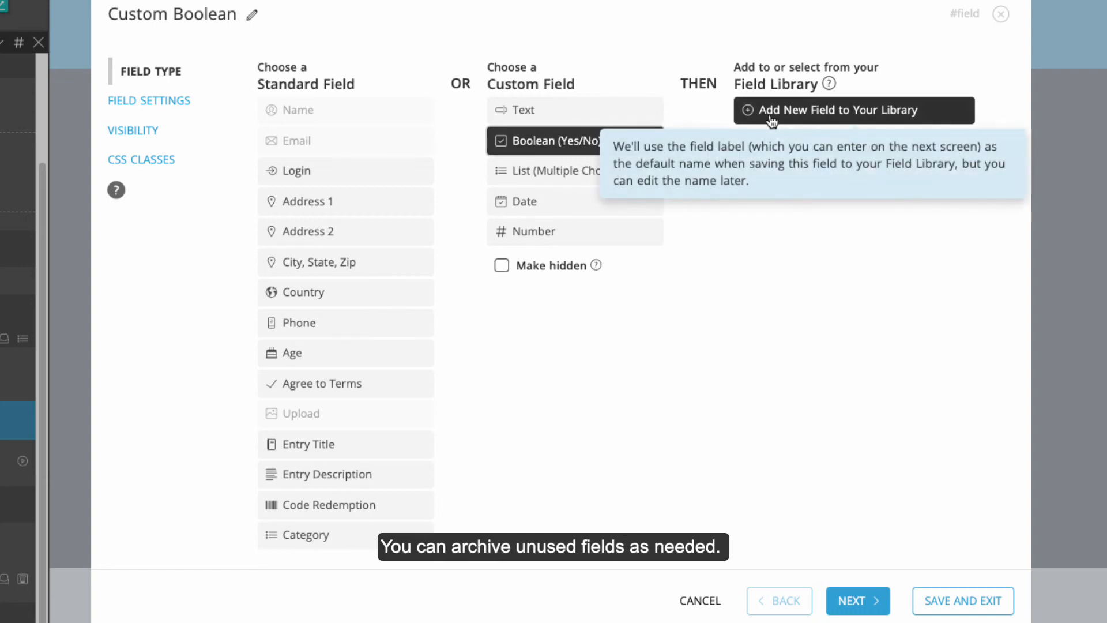
click(858, 595)
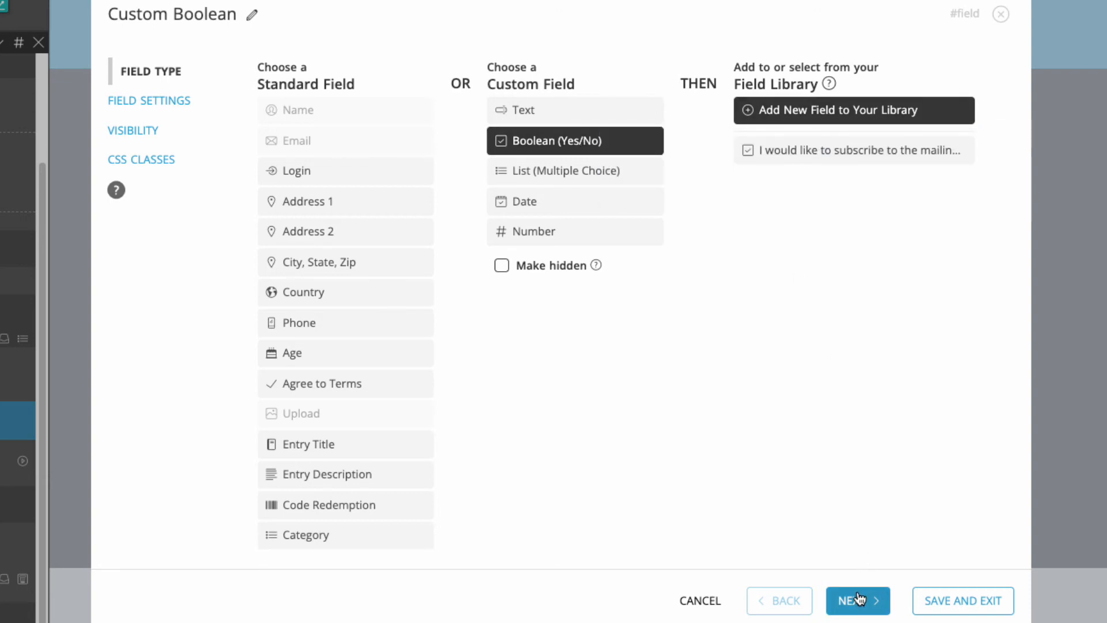
click(333, 243)
drag(334, 243, 255, 240)
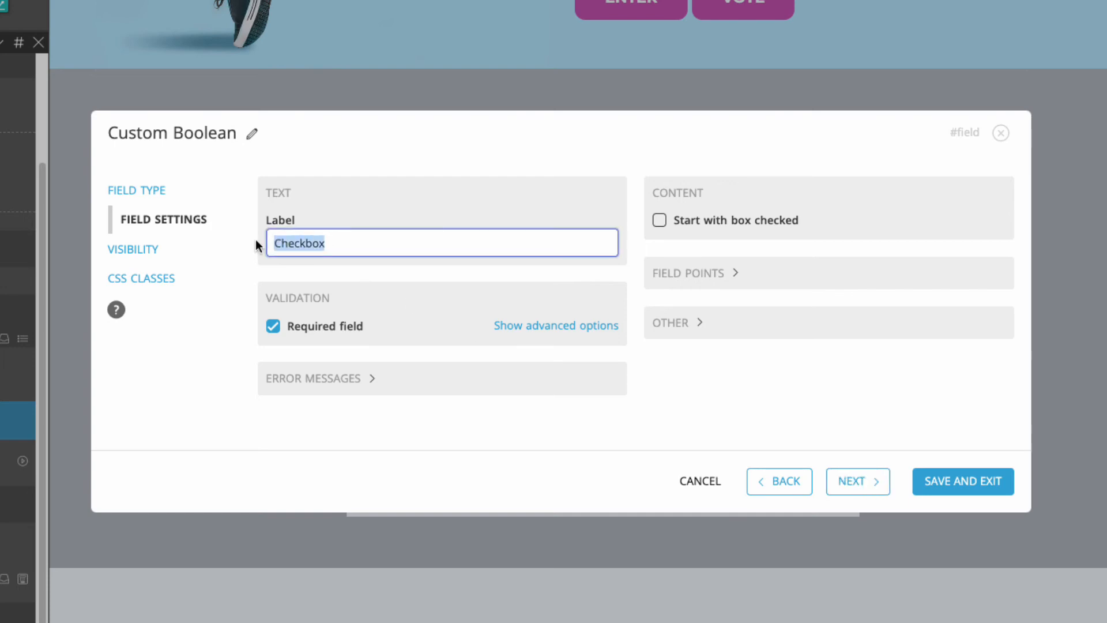
text(Subscribe me to the mailing list!)
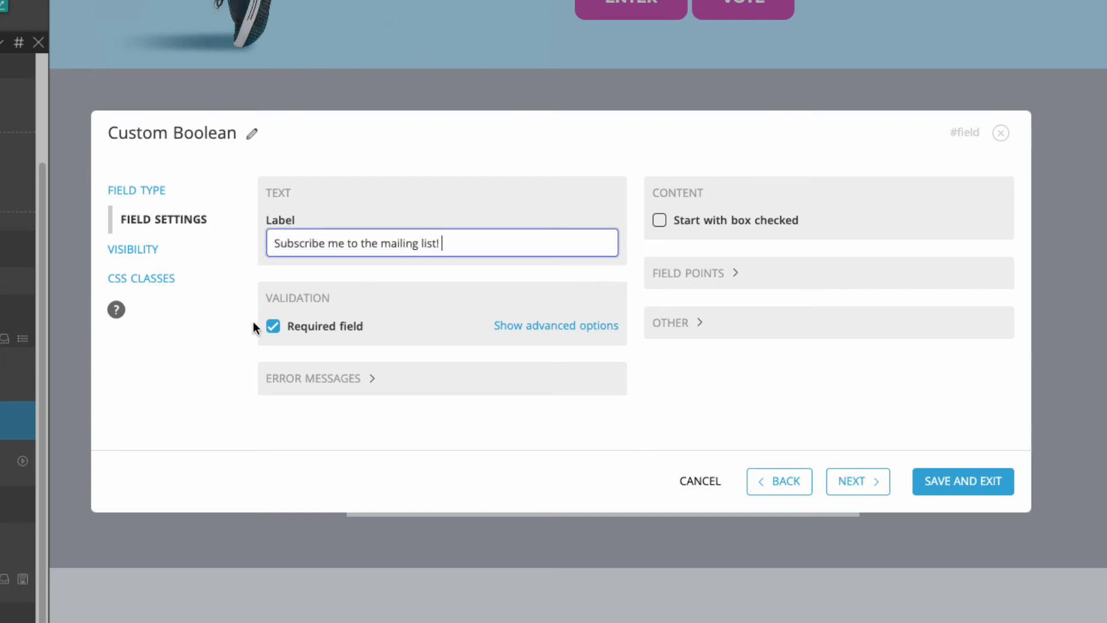
click(274, 325)
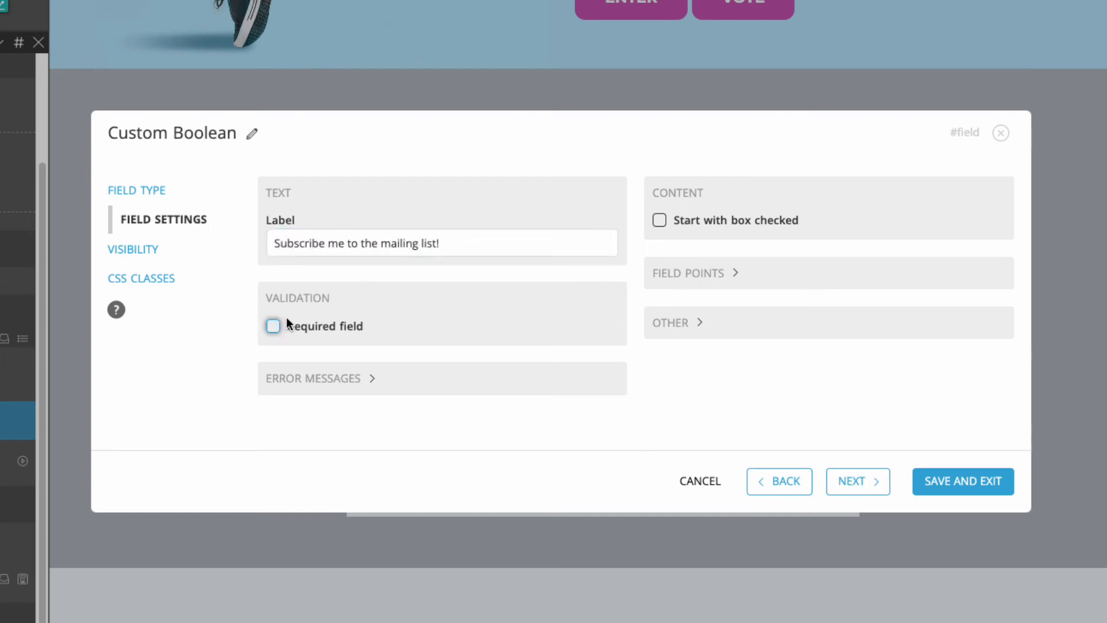
click(661, 221)
click(937, 476)
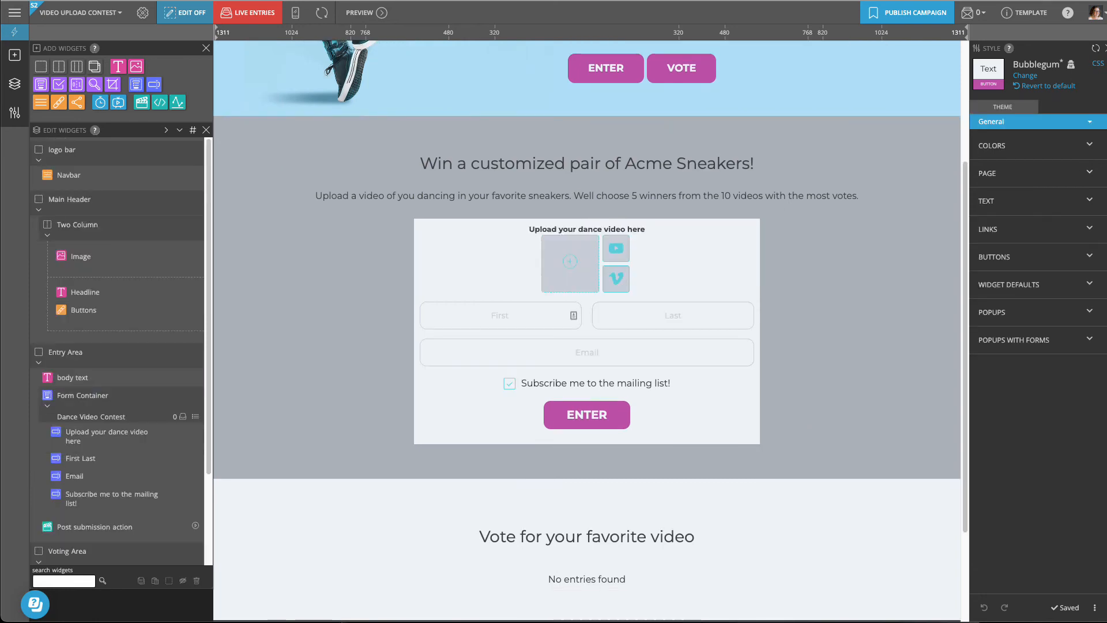
Step: Submit a test entry with a video file, the entrant's first and last name and e-mail
drag(1106, 171, 576, 281)
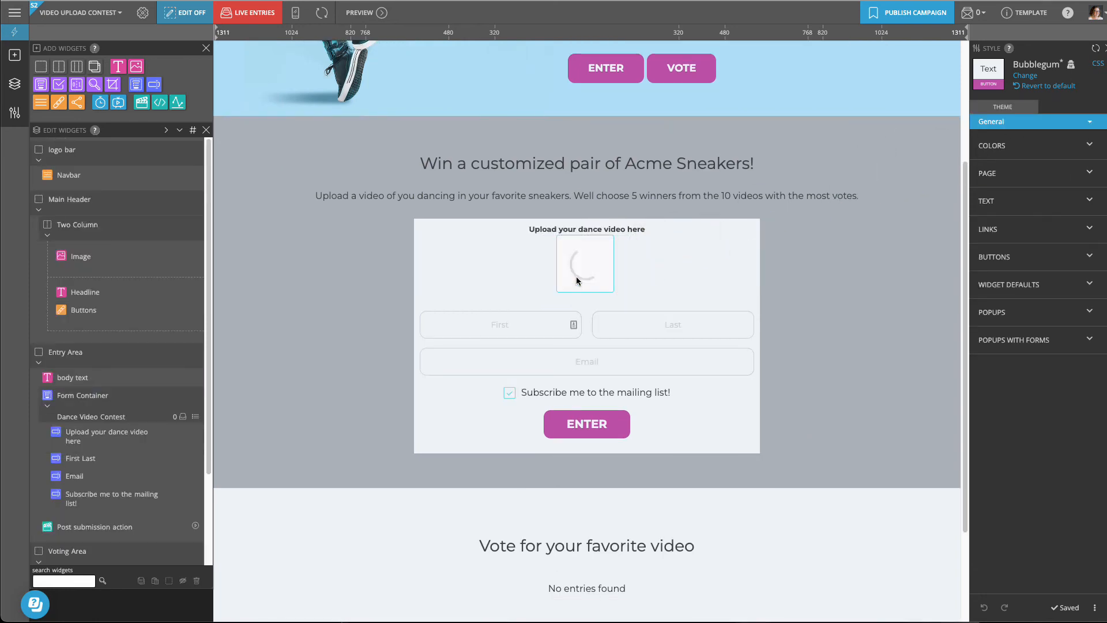
click(519, 324)
text(Penny)
key(Tab)
text(M)
key(Tab)
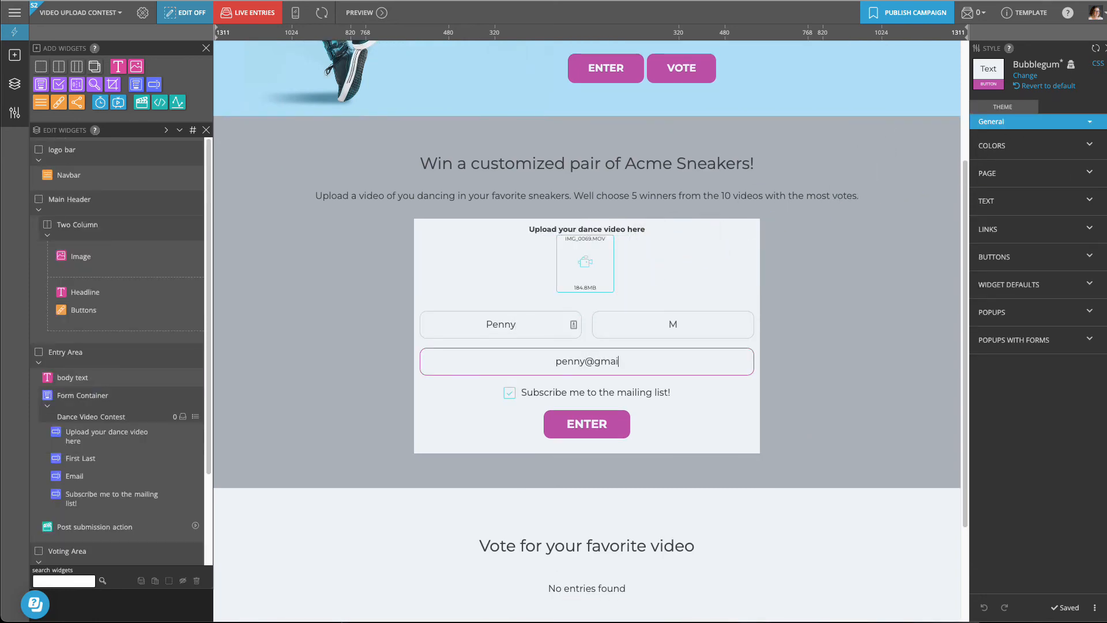
click(585, 424)
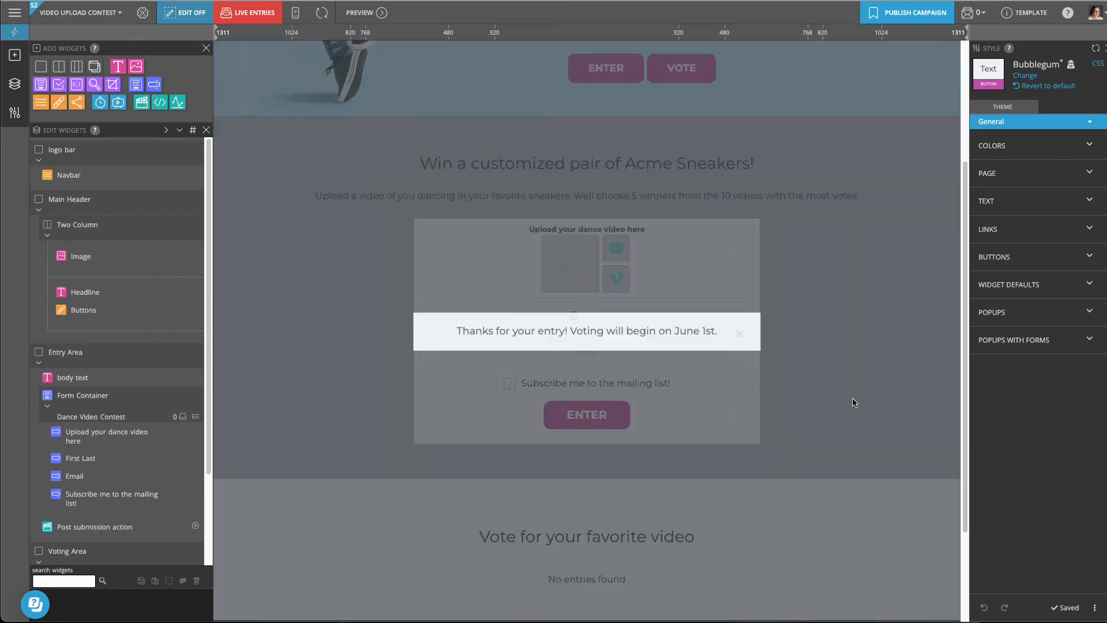
scroll(859, 514, down, 5)
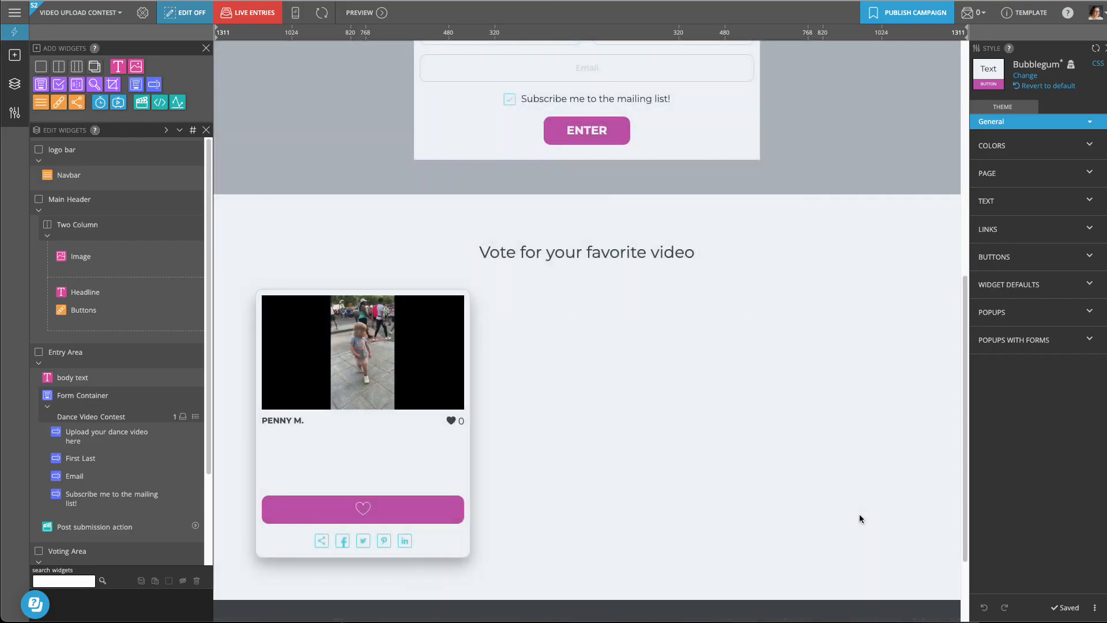